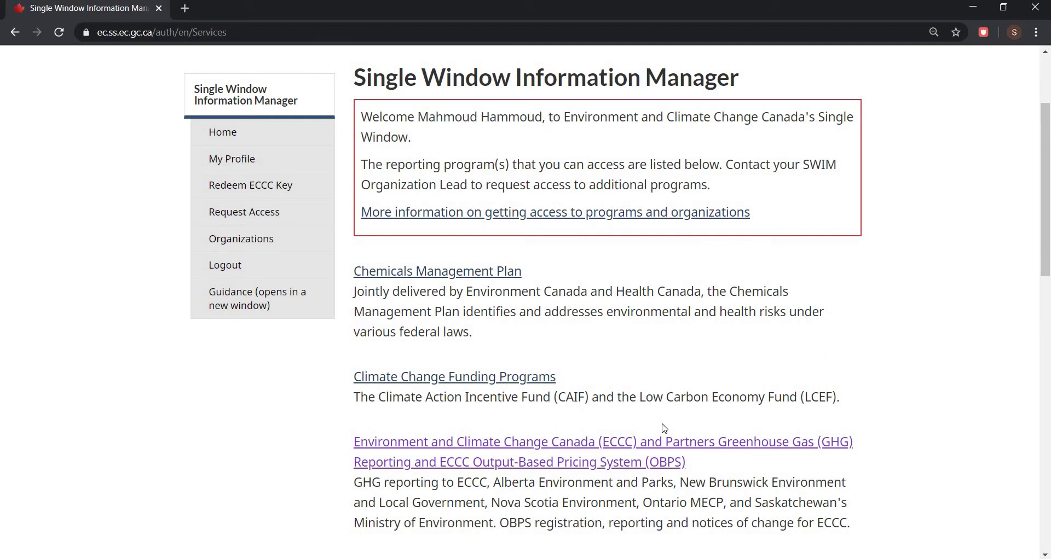
Step: Open the GHG Reporting module of the ECCC and Partners Greenhouse Gas Reporting program
left_click(604, 445)
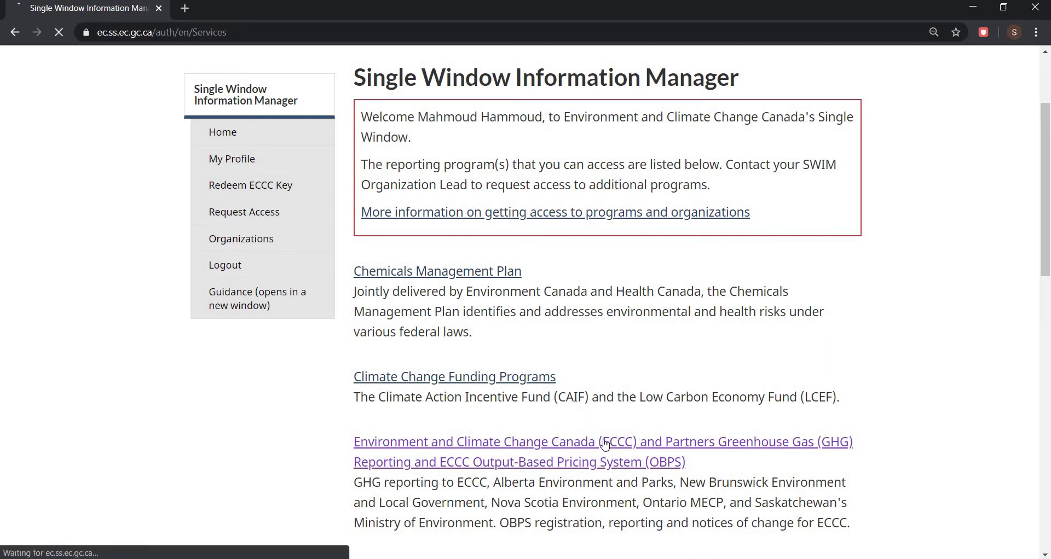
scroll(204, 269, "down", 2)
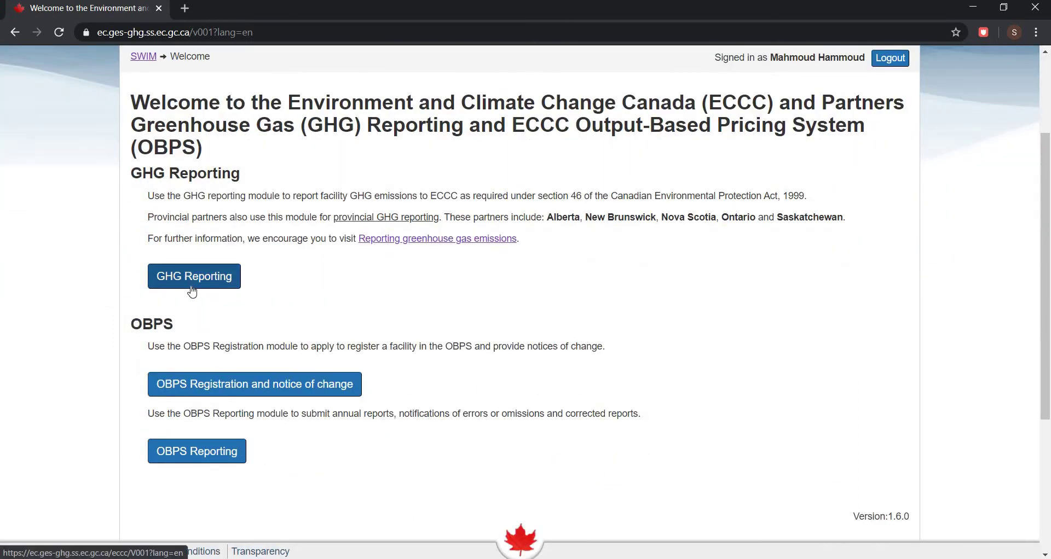
left_click(191, 289)
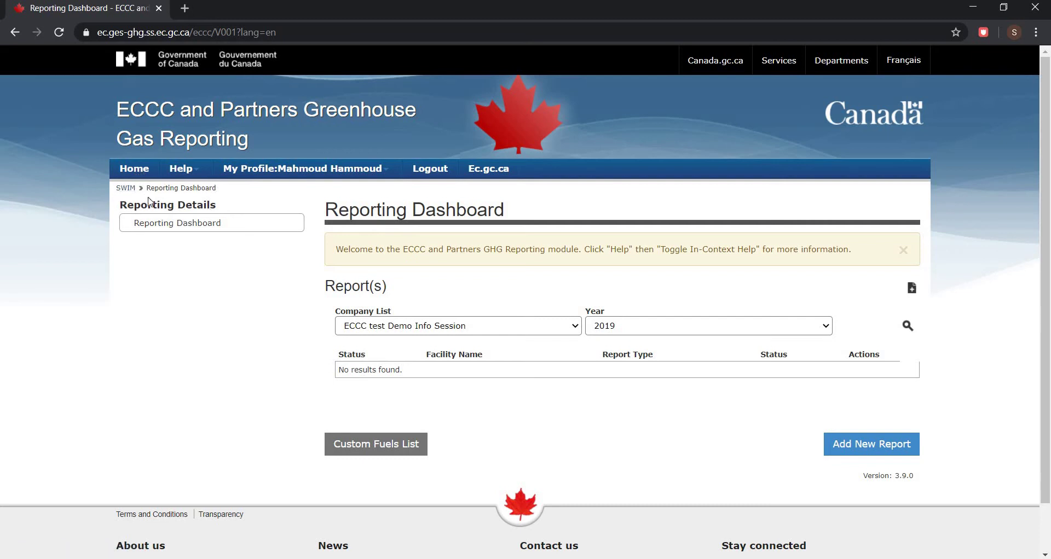
Step: Examine the available help resources and the role information in the user's profile
key("Tab")
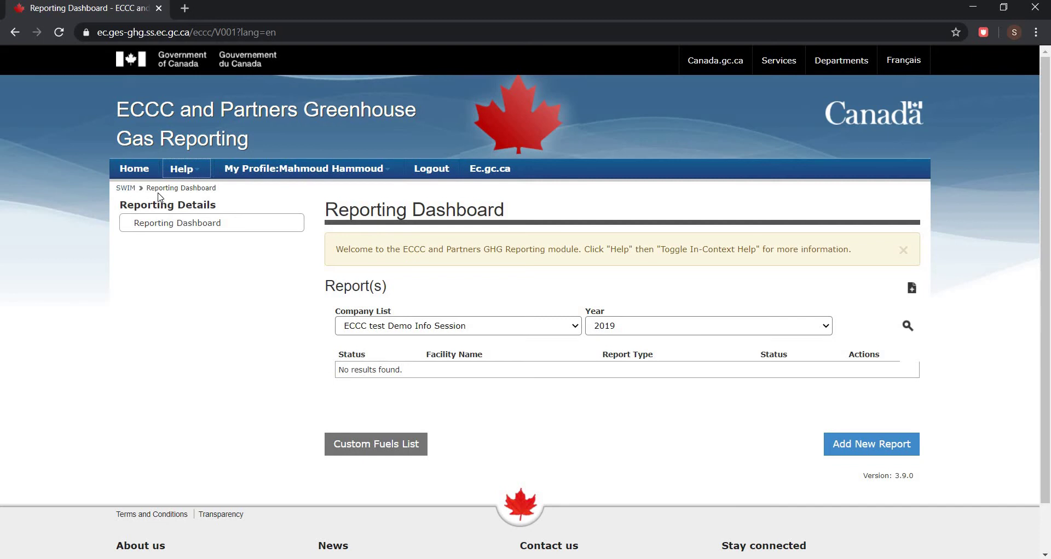
left_click(184, 172)
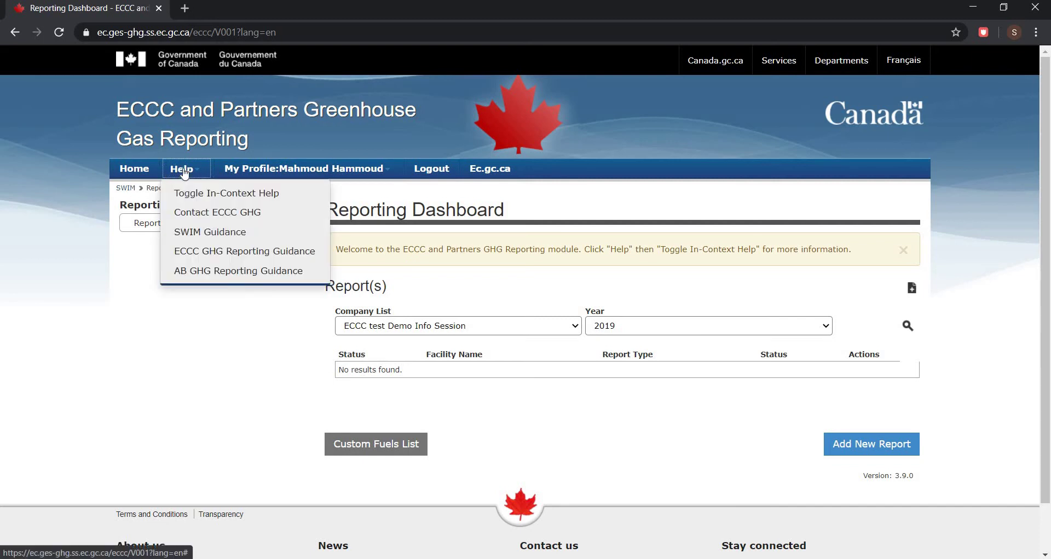
left_click(185, 173)
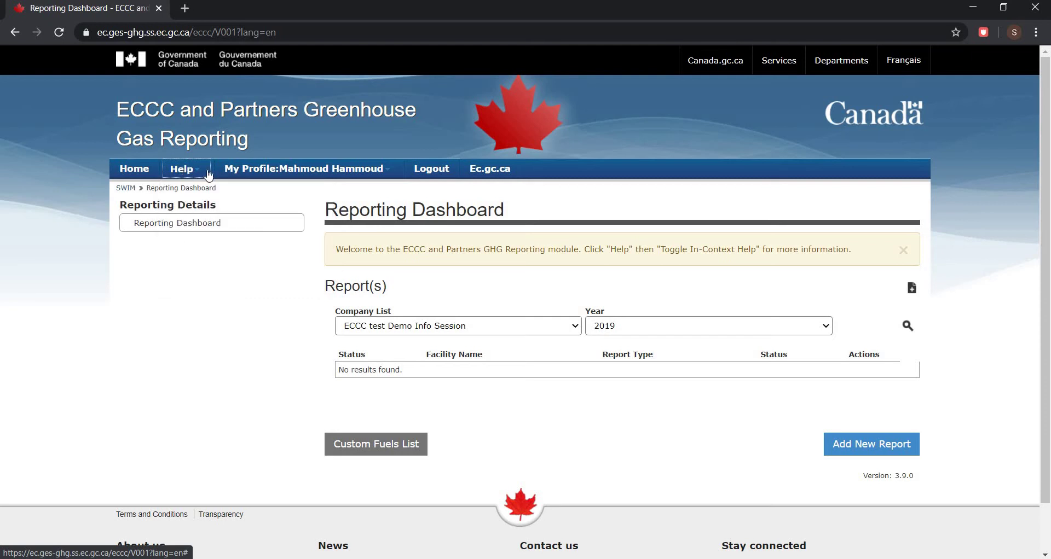
left_click(282, 170)
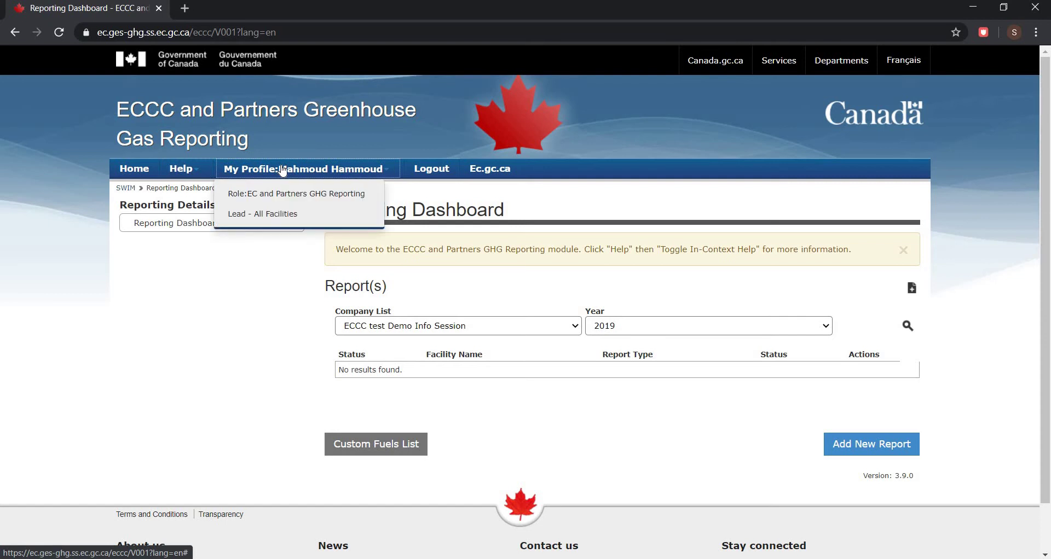
left_click(283, 170)
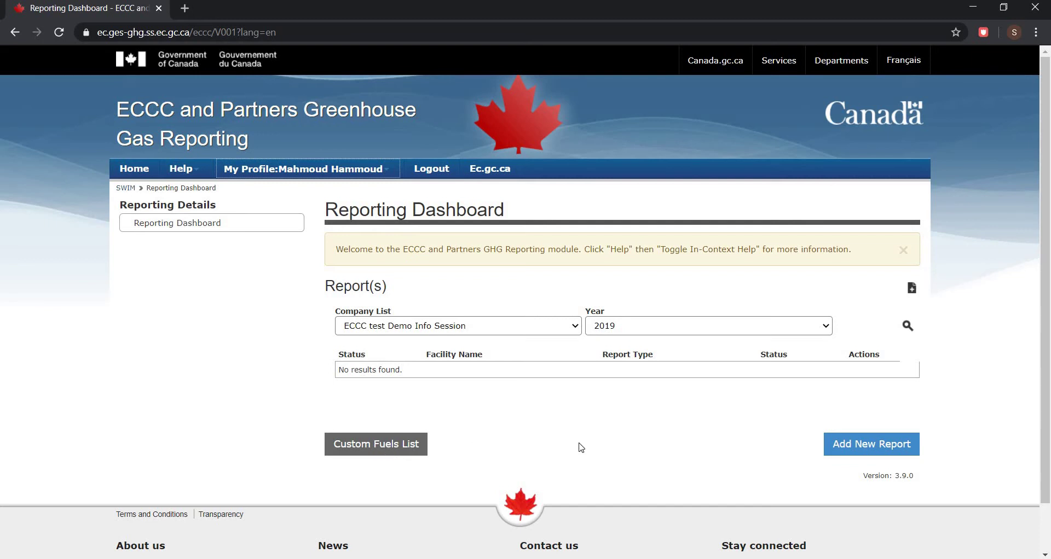
Step: Start a new 2019 report for the ECCC test Demo Info Session company and search its facilities for "1"
left_click(889, 448)
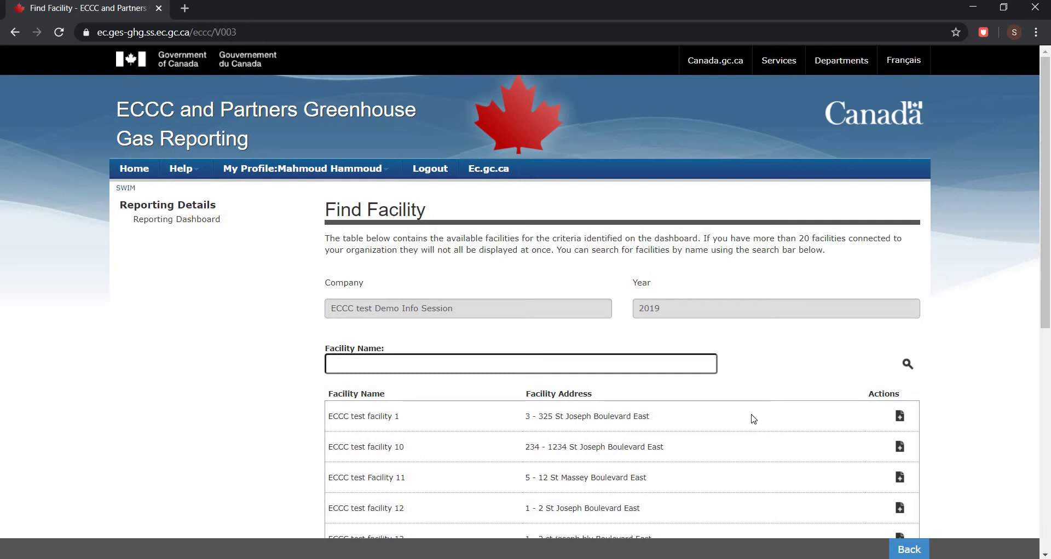
scroll(752, 419, "down", 2)
scroll(752, 419, "down", 1)
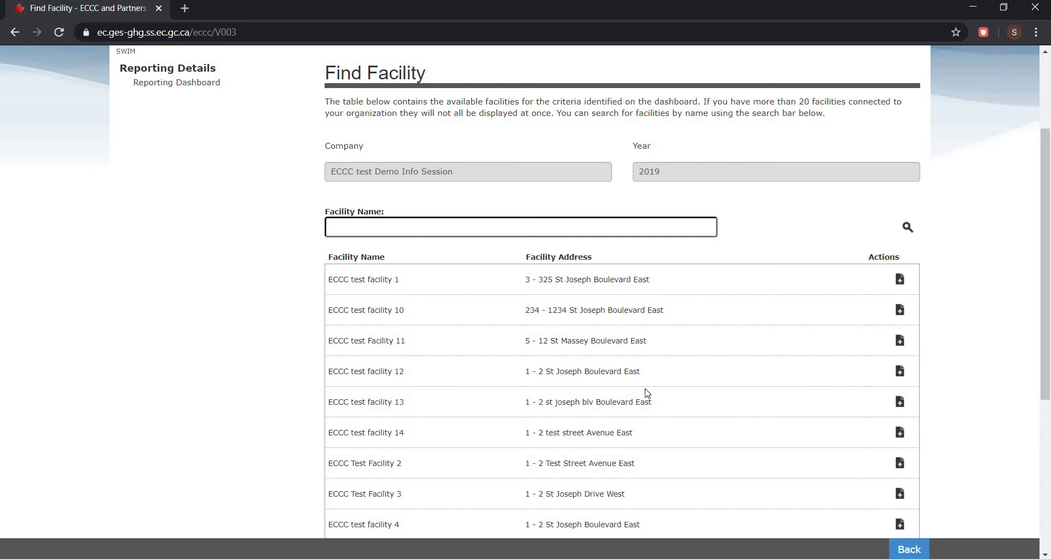
scroll(635, 391, "up", 2)
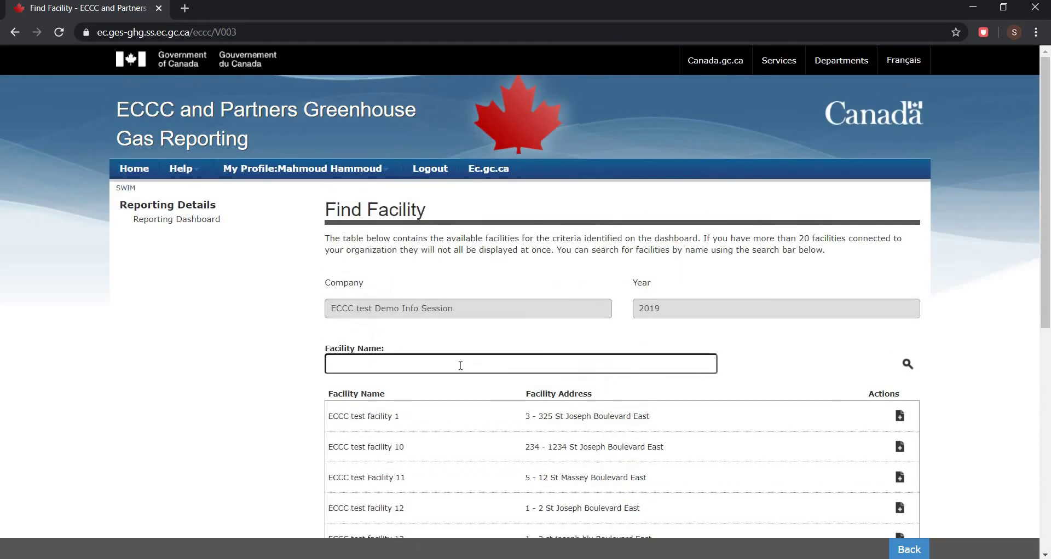
left_click(460, 366)
type("1")
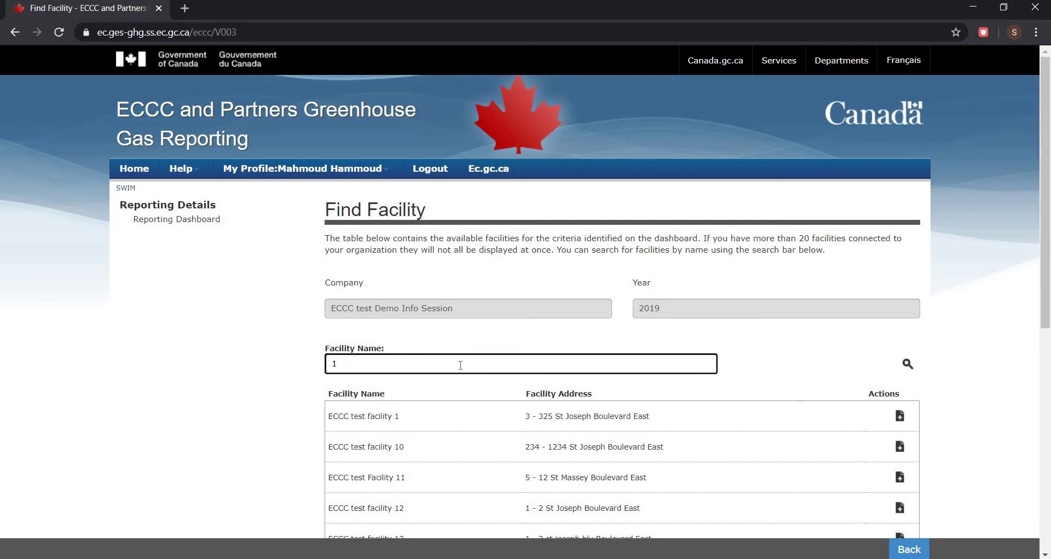
left_click(907, 364)
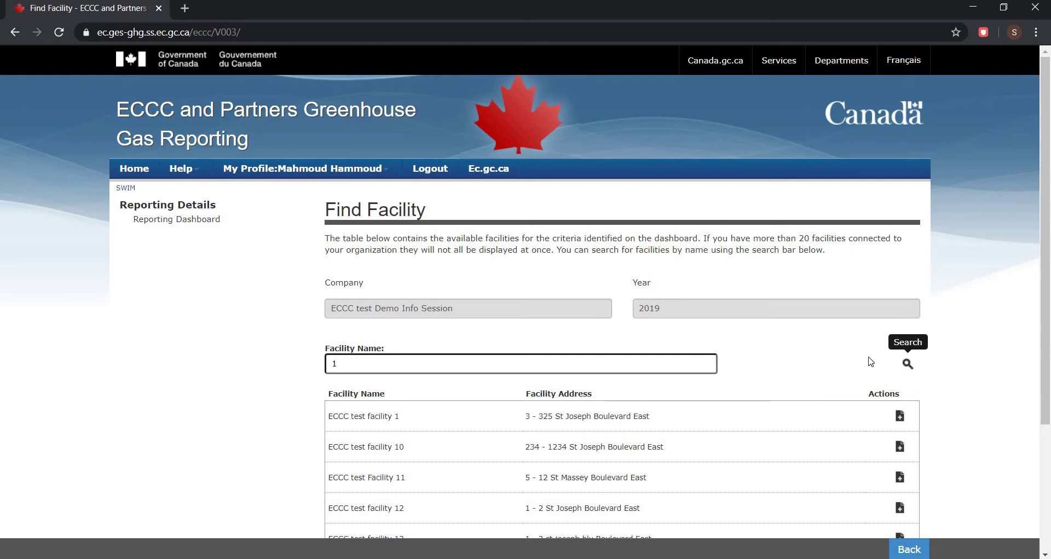
Step: Add a report for ECCC test facility 1 from the facility search results
scroll(868, 361, "down", 3)
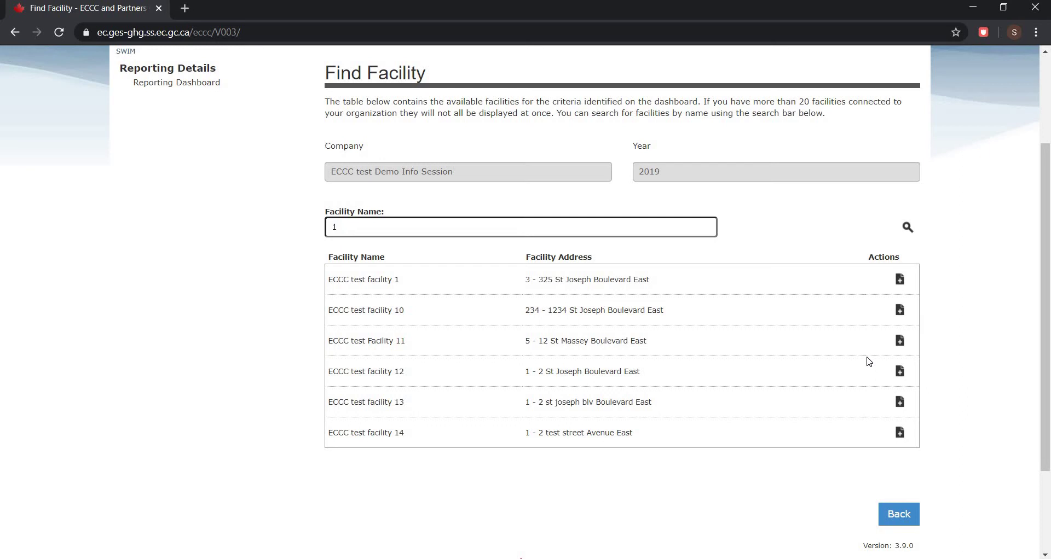
scroll(854, 364, "up", 1)
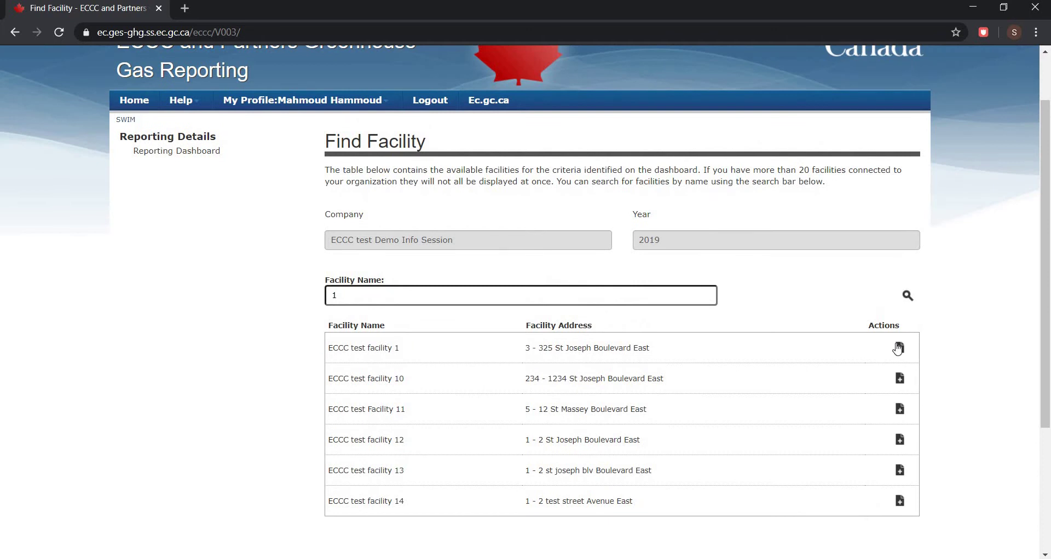
left_click(903, 349)
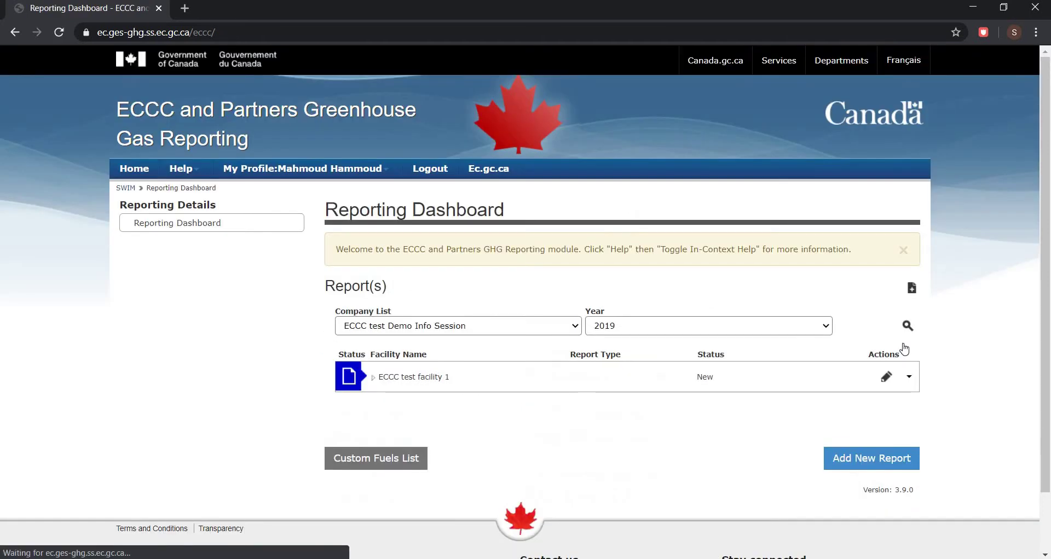
Step: Open the ECCC test facility 1 report for editing and save its report type as Report (ECCC only)
scroll(846, 343, "down", 1)
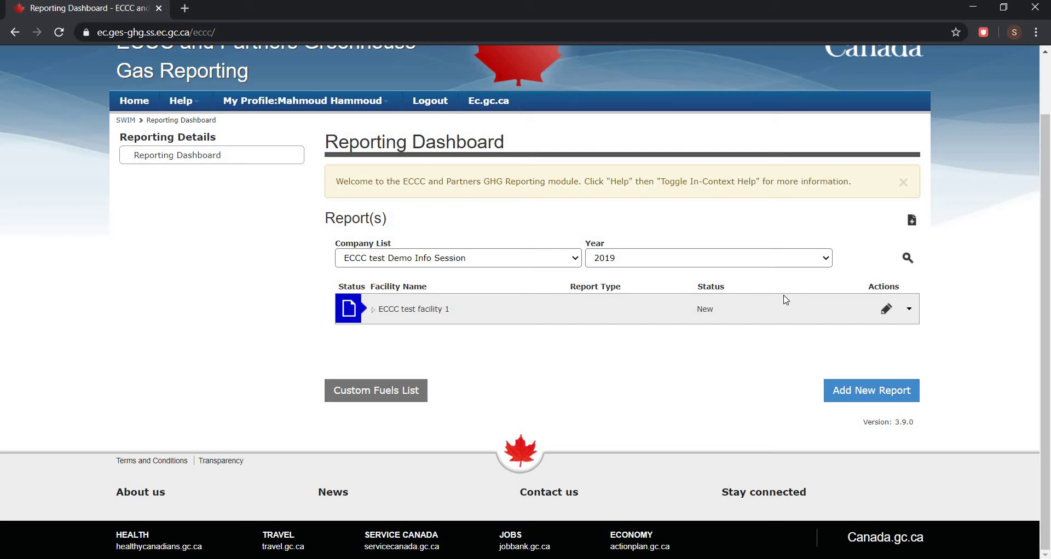
left_click(909, 309)
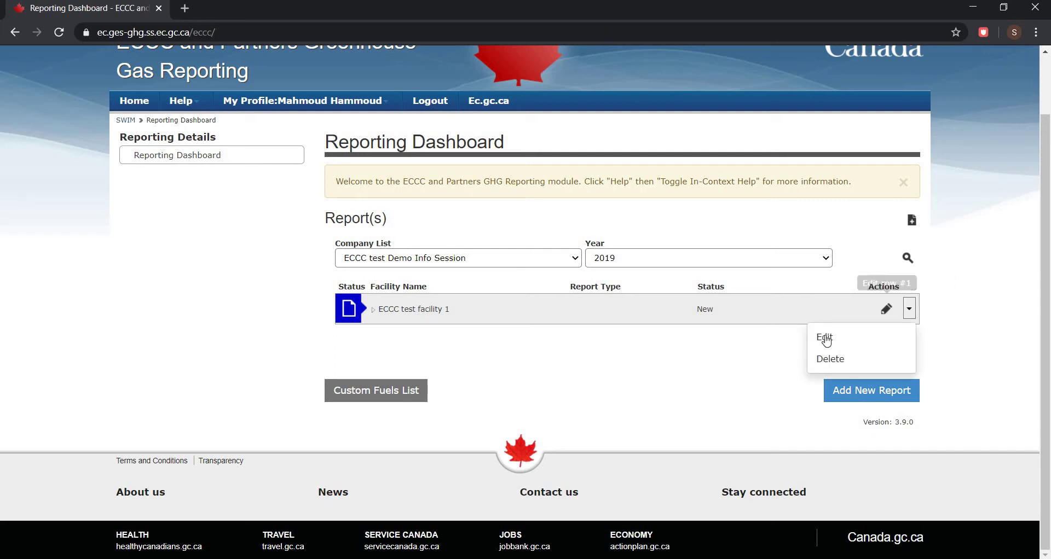
left_click(826, 339)
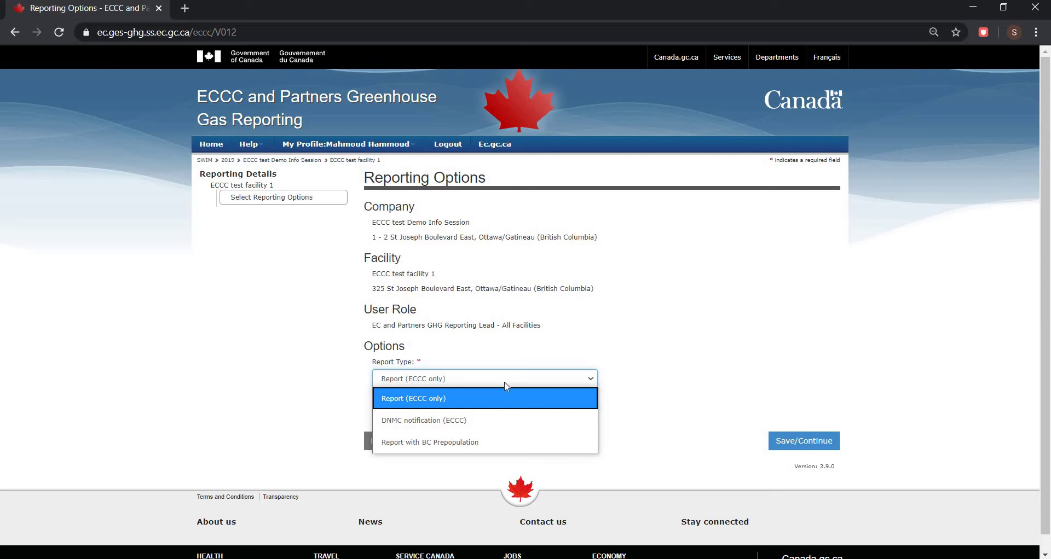
left_click(432, 404)
left_click(785, 449)
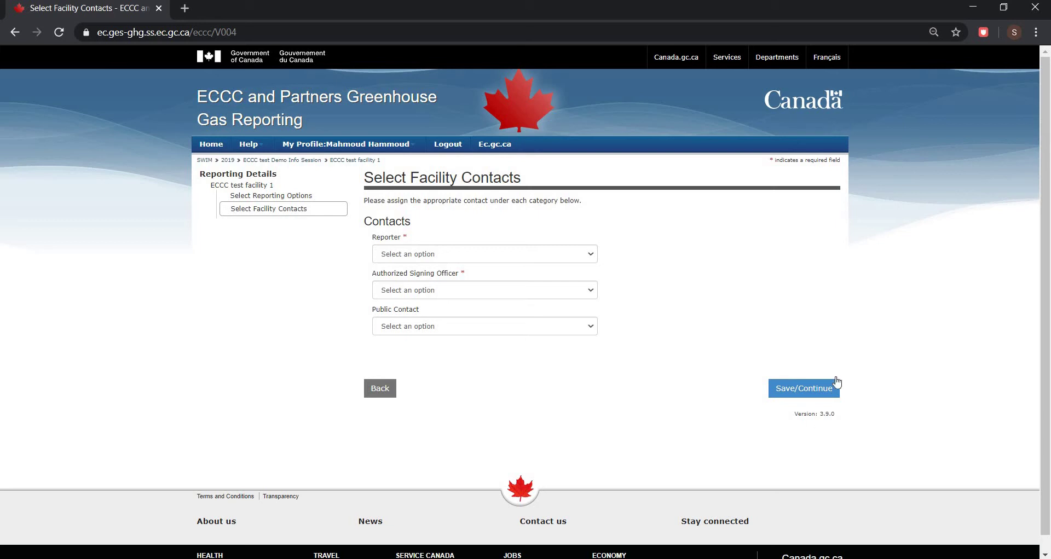
Step: Assign the facility's Reporter, Authorized Signing Officer and Public Contact, and save the contacts
left_click(580, 257)
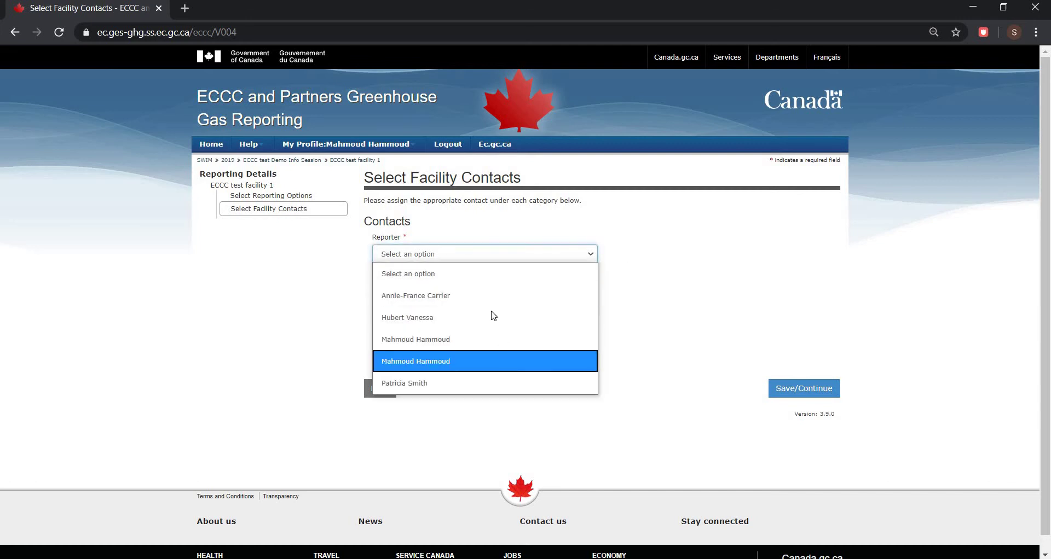
left_click(492, 361)
left_click(482, 290)
left_click(438, 398)
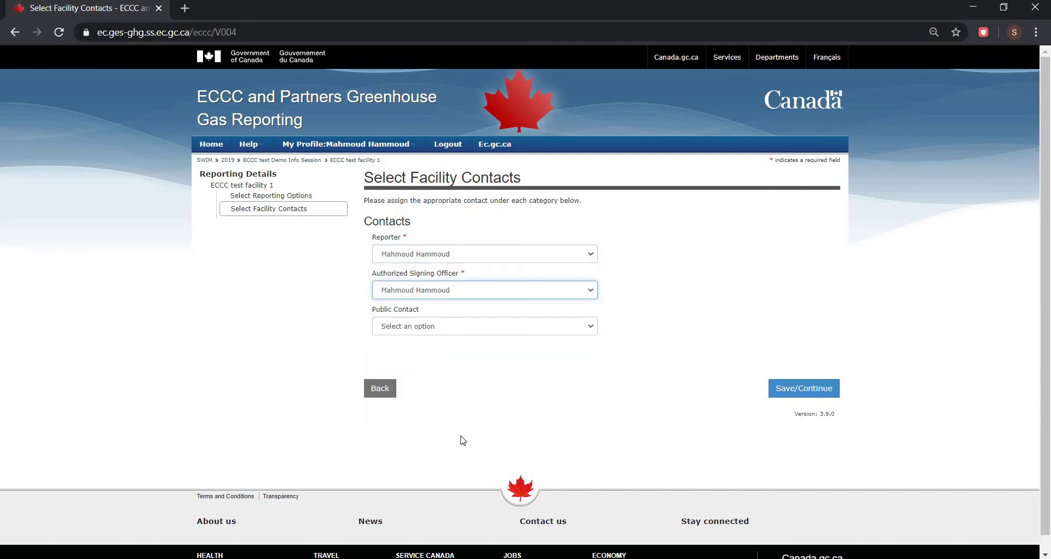
left_click(492, 326)
left_click(563, 430)
left_click(810, 392)
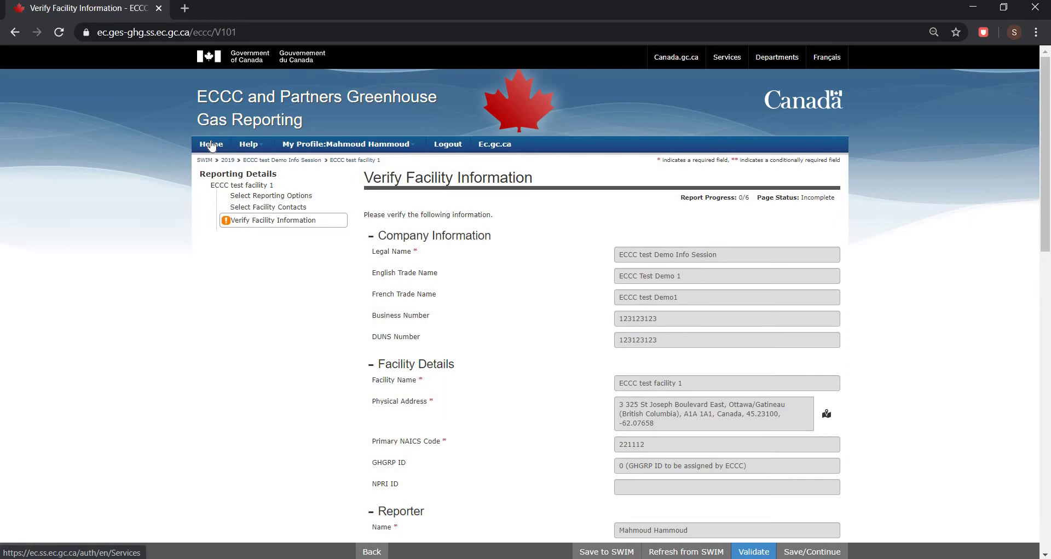
Step: Review and validate the company, facility and contact information, and save it to continue to the facility activities
left_click(685, 553)
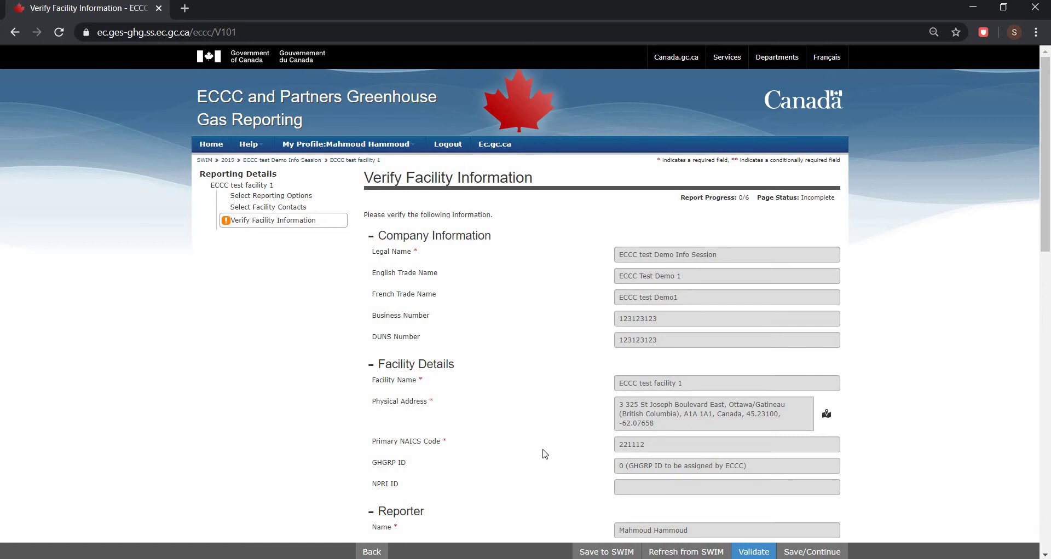
scroll(564, 417, "down", 1)
scroll(564, 417, "down", 5)
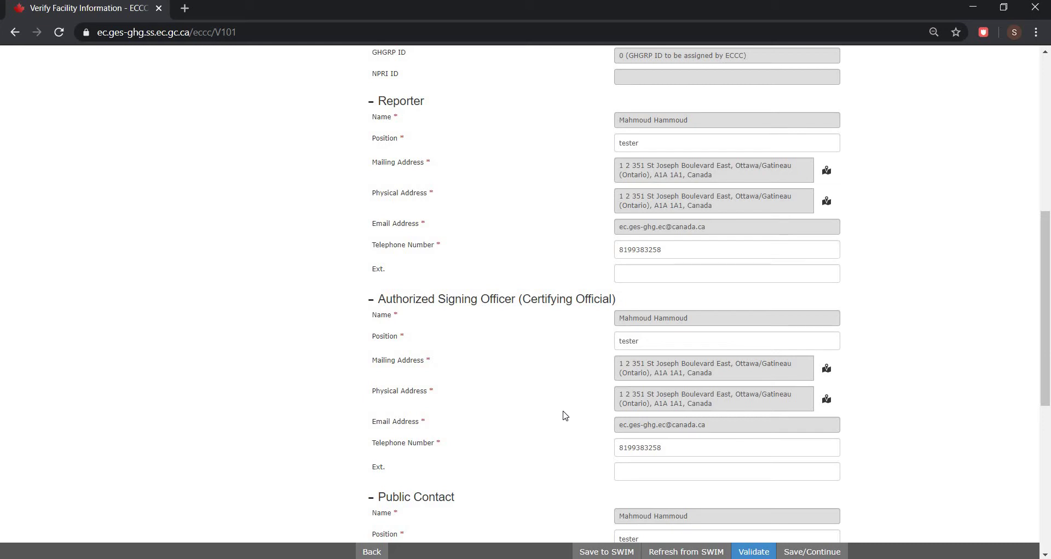
scroll(565, 416, "up", 8)
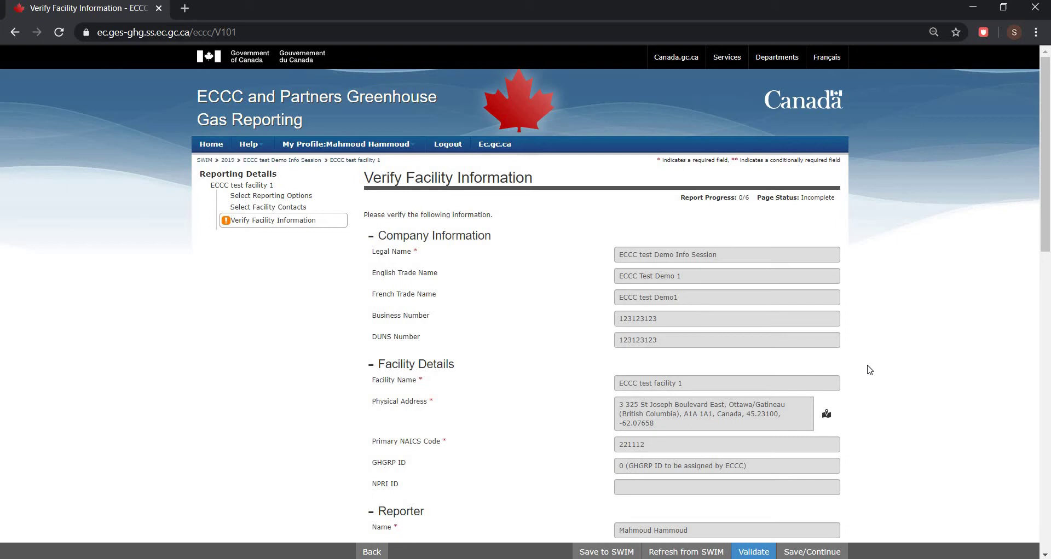
scroll(869, 370, "down", 5)
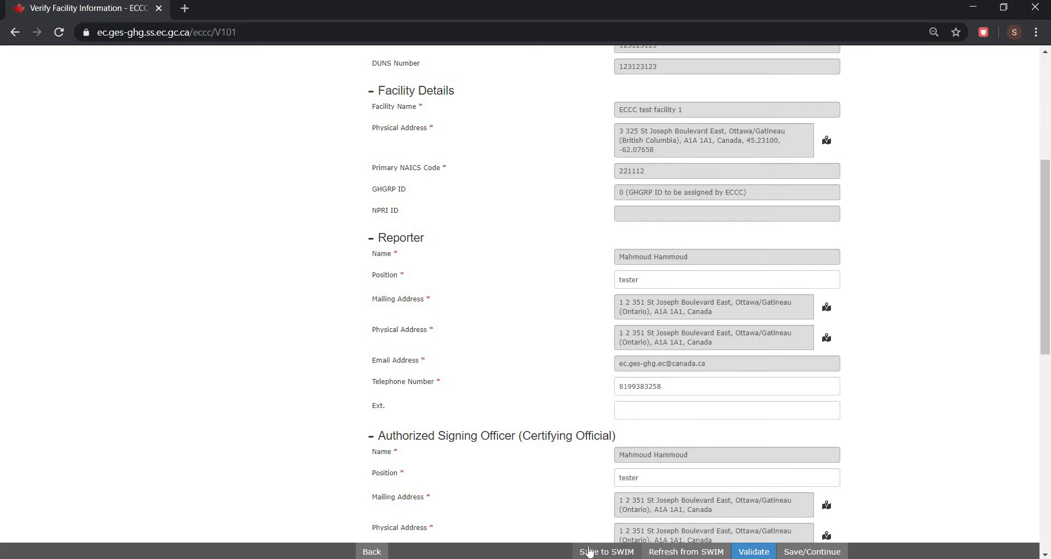
left_click(756, 552)
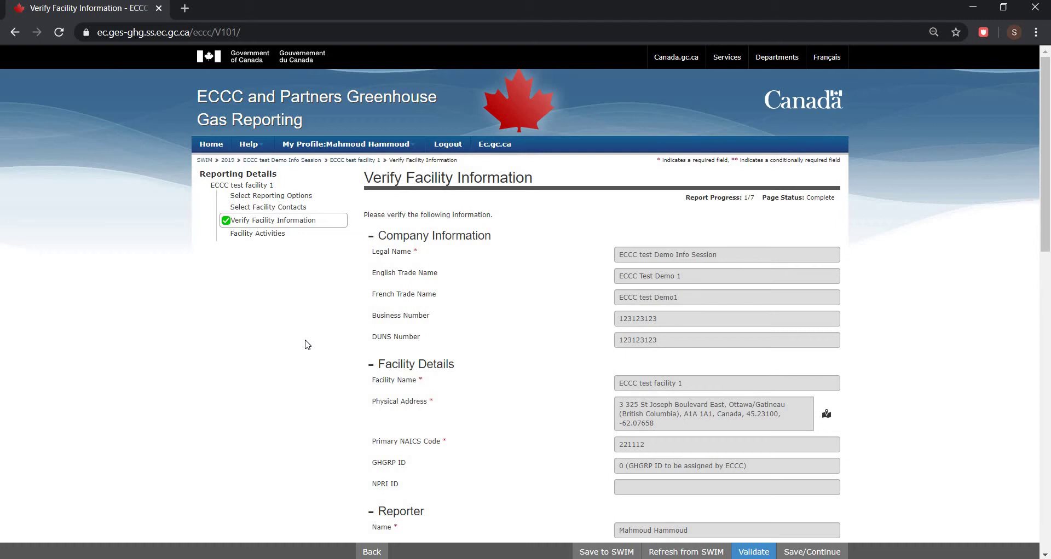
left_click(819, 553)
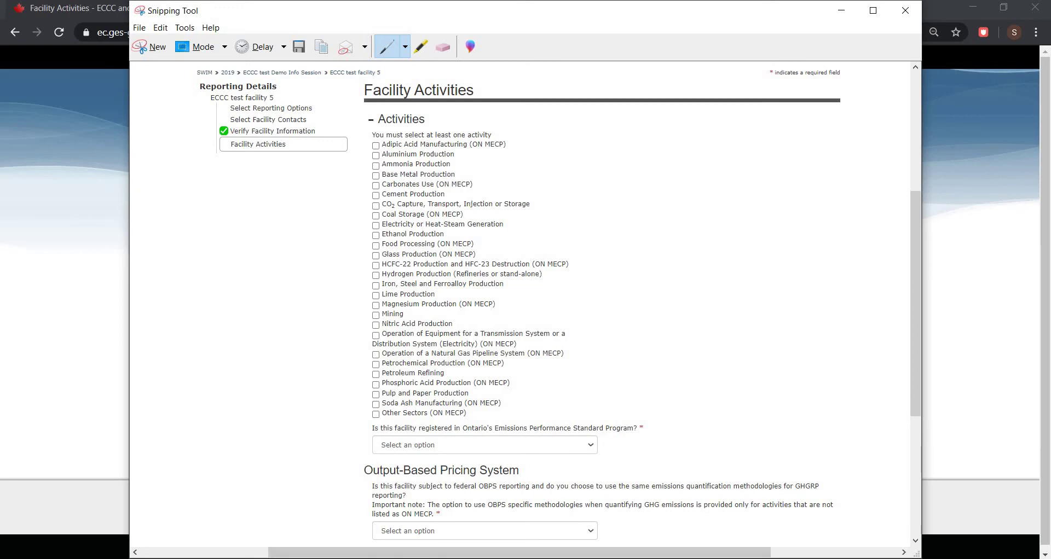
Step: Compare the facility activities with the Ontario list captured in the Snipping Tool, and save None of the above as the selection
key("alt+Tab")
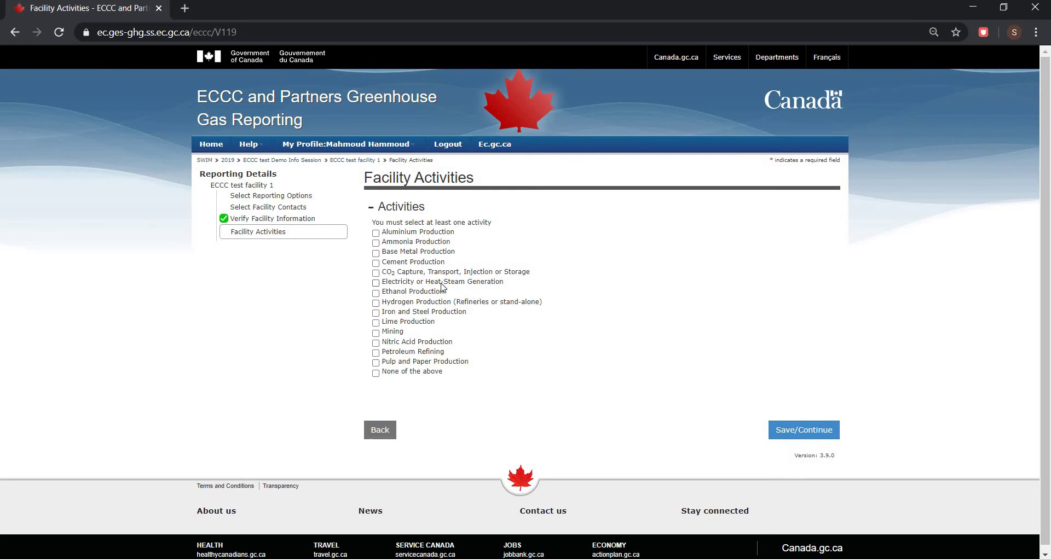
left_click(385, 375)
left_click(517, 556)
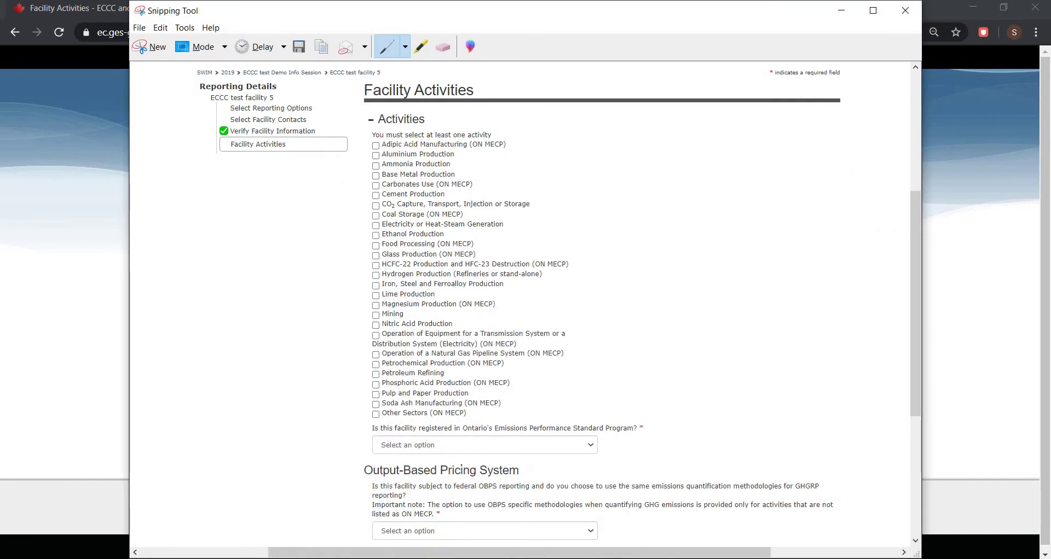
scroll(461, 469, "down", 2)
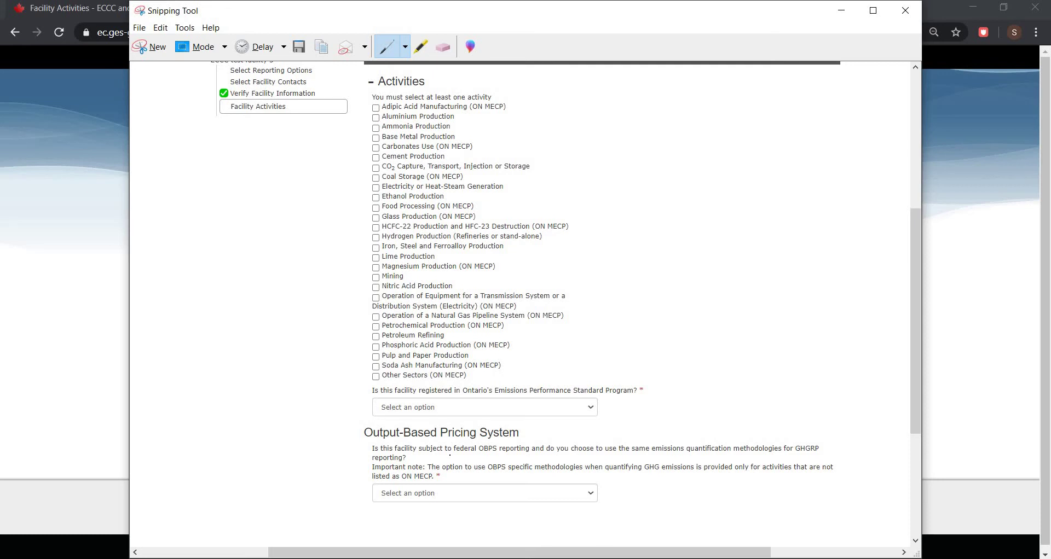
scroll(544, 441, "down", 1)
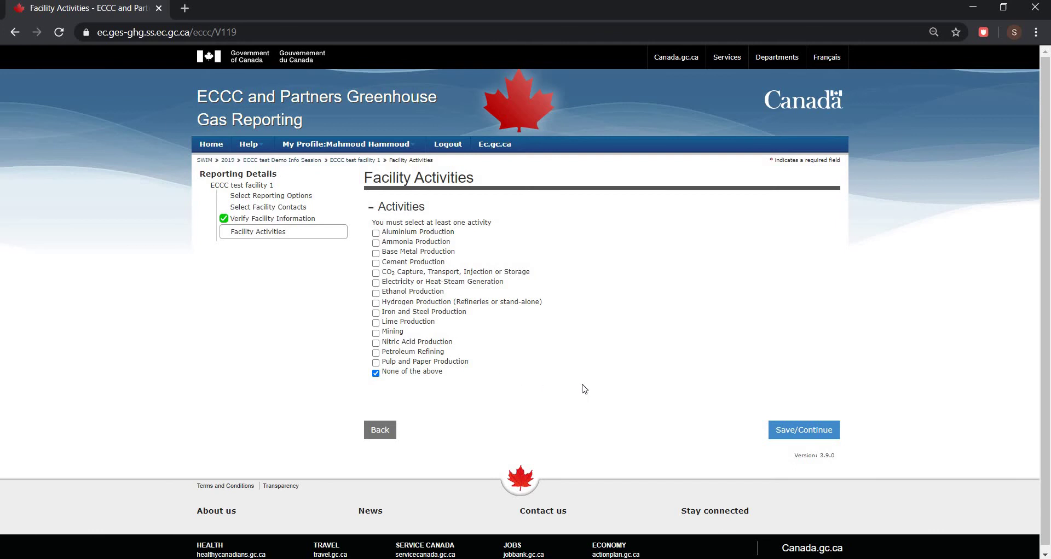
left_click(798, 432)
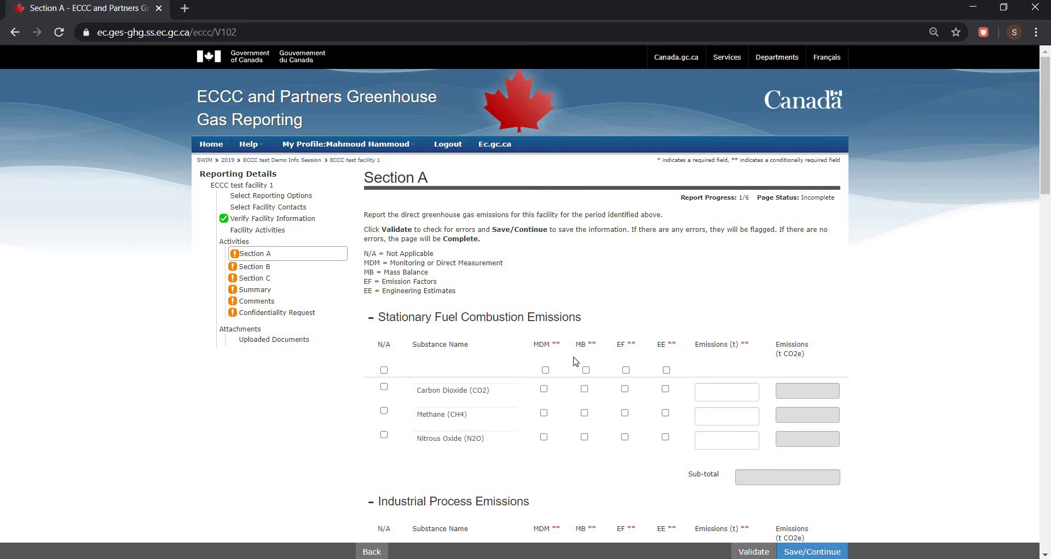
Step: Enter stationary fuel combustion emissions of 1 t for carbon dioxide, 2 t for methane and 3 t for nitrous oxide
left_click(728, 395)
type("1")
left_click(717, 417)
type("2")
left_click(712, 440)
type("3")
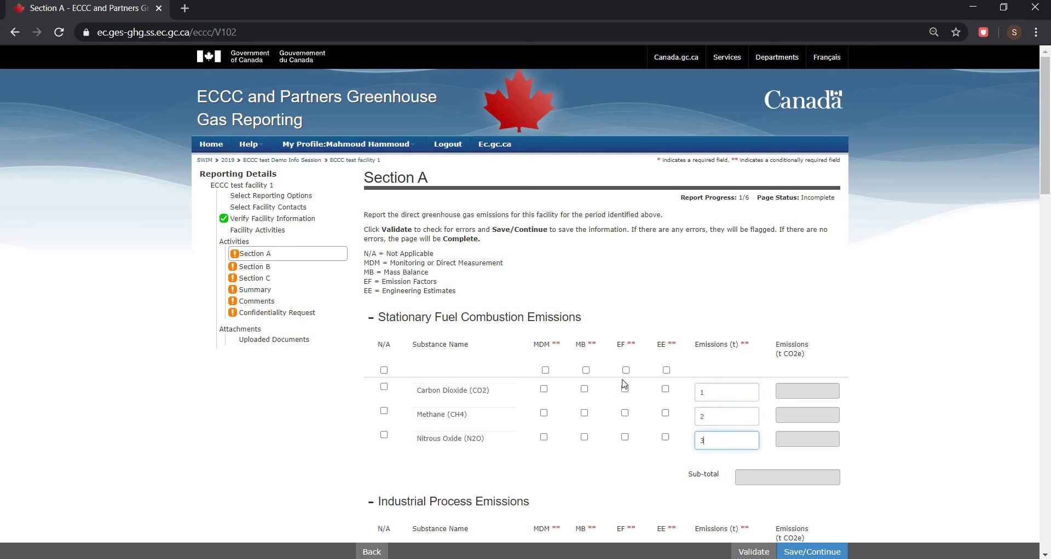
Step: Set emission factors (EF) as the stationary fuel combustion method, and enter industrial process emissions of 3, 4 and 5 t by mass balance (MB)
left_click(626, 371)
scroll(738, 374, "down", 3)
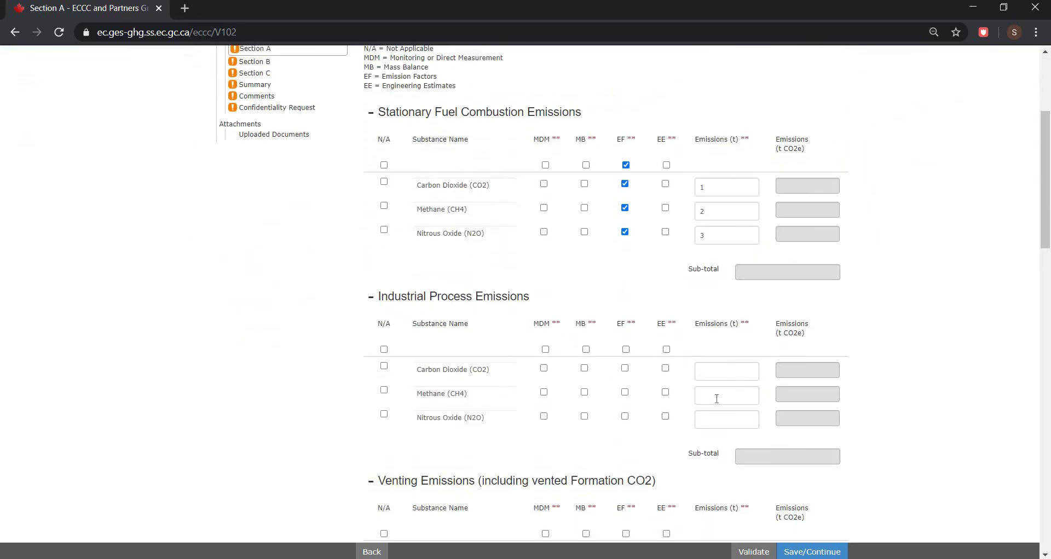
left_click(739, 374)
type("3")
key("Tab")
type("4")
key("Tab")
type("5")
left_click(585, 350)
Step: Mark all venting and flaring emissions in Section A as not applicable
scroll(676, 364, "down", 3)
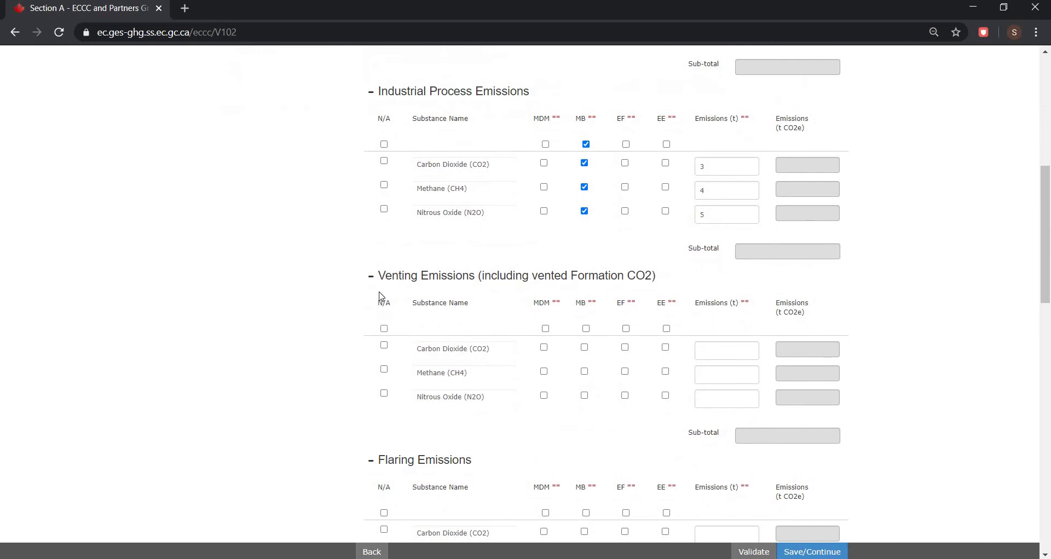
left_click(384, 328)
scroll(408, 245, "down", 4)
Step: Report leakage emissions of 1 t carbon dioxide, 2 t methane and 3 t nitrous oxide by monitoring or direct measurement (MDM)
left_click(546, 424)
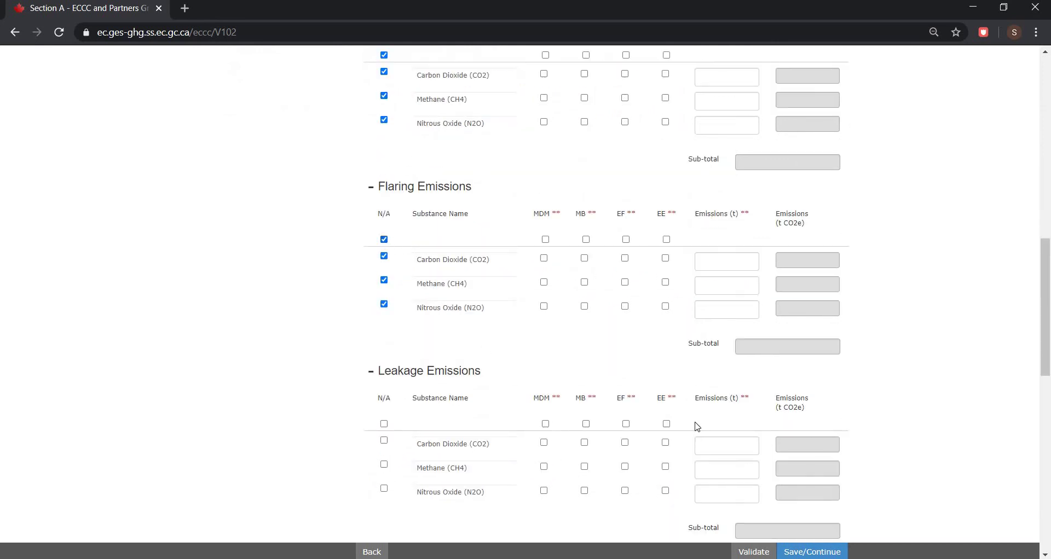
left_click(723, 445)
type("1")
key("Tab")
type("2")
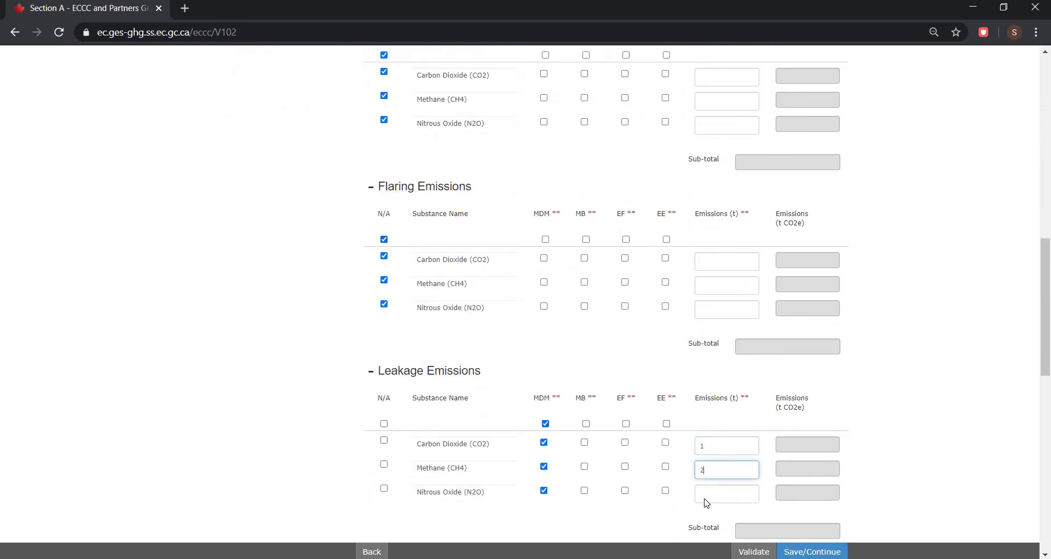
key("Tab")
type("3")
Step: Report on-site transportation emissions of 2 t carbon dioxide, 5 t methane and 4 t nitrous oxide by mass balance (MB)
scroll(572, 343, "down", 4)
left_click(721, 358)
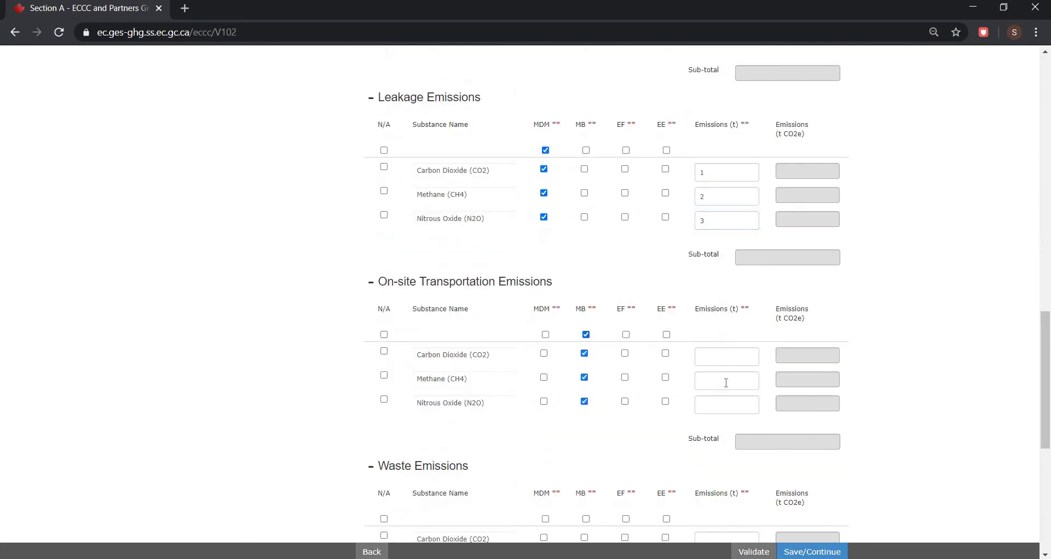
type("2")
key("Tab")
type("5")
left_click(726, 410)
type("4")
Step: Mark all waste and wastewater emissions as not applicable, and validate and save Section A
scroll(397, 316, "down", 5)
left_click(385, 246)
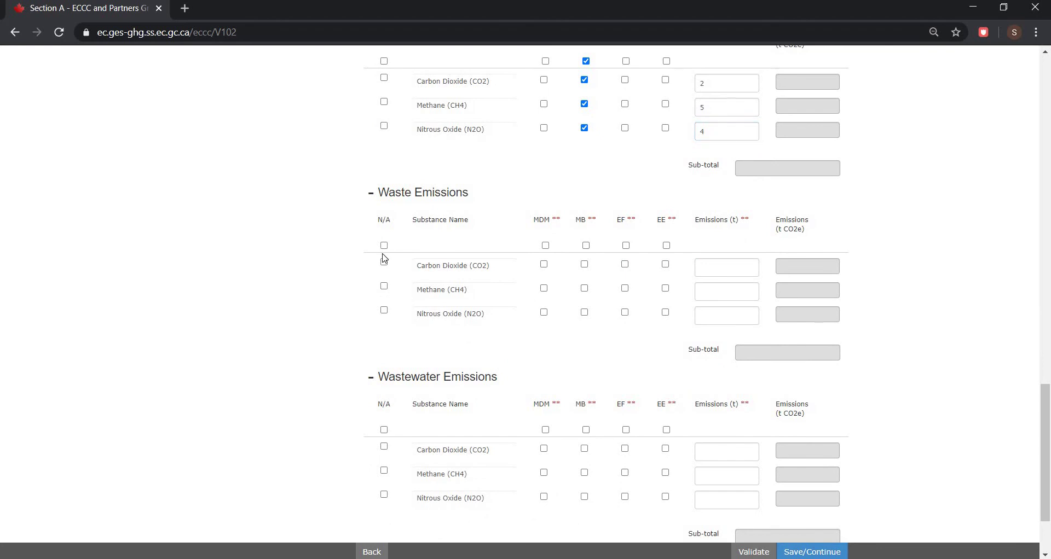
scroll(383, 306, "down", 3)
left_click(385, 294)
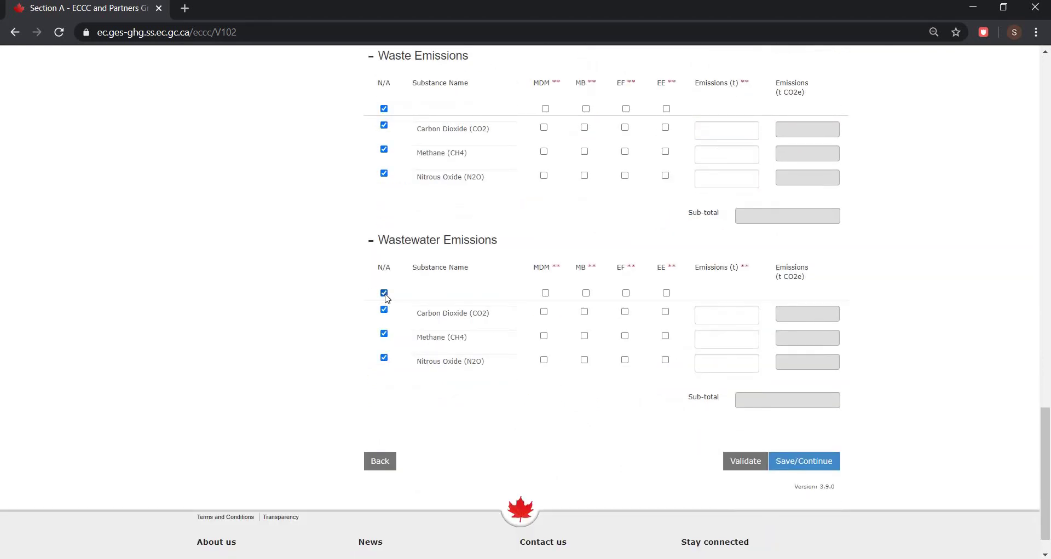
left_click(749, 466)
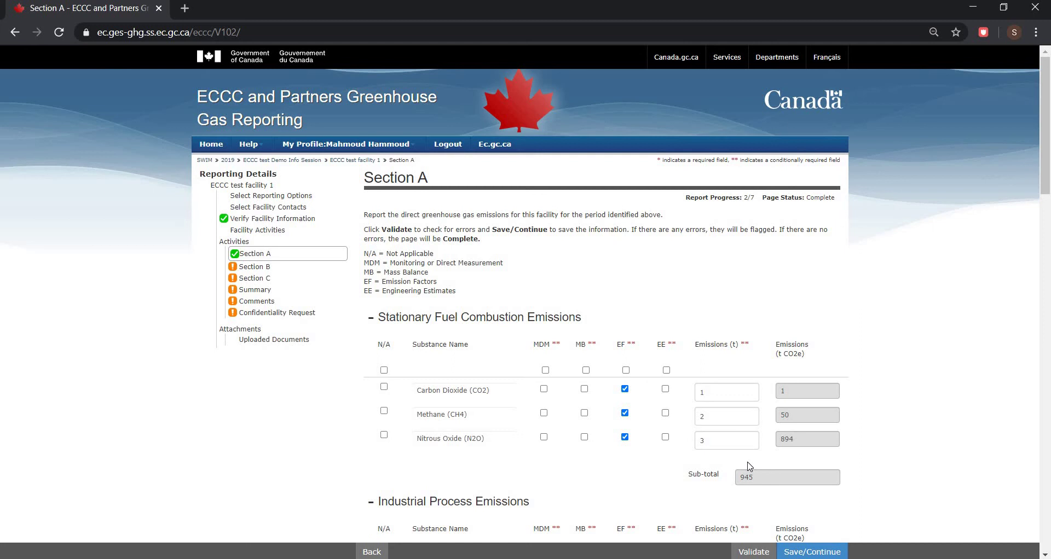
left_click(821, 553)
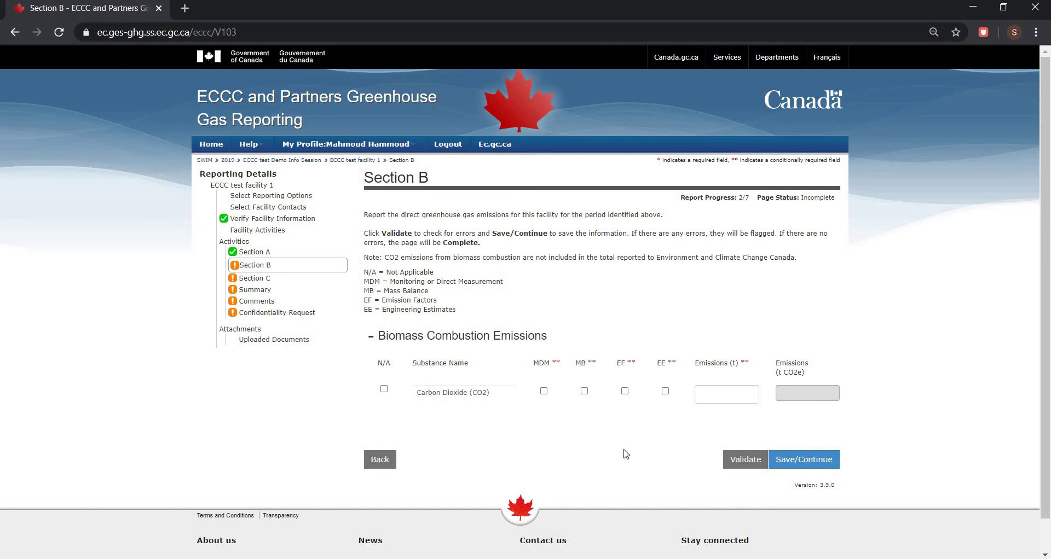
Step: Report 42 t of biomass combustion carbon dioxide using emission factors (EF), and validate and save Section B
left_click(625, 390)
left_click(713, 400)
type("42")
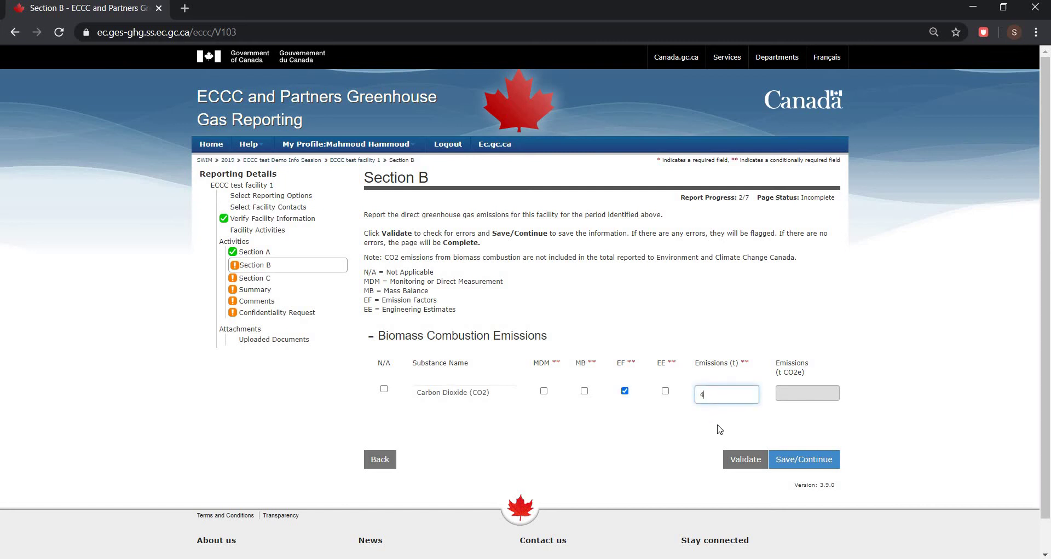
left_click(742, 467)
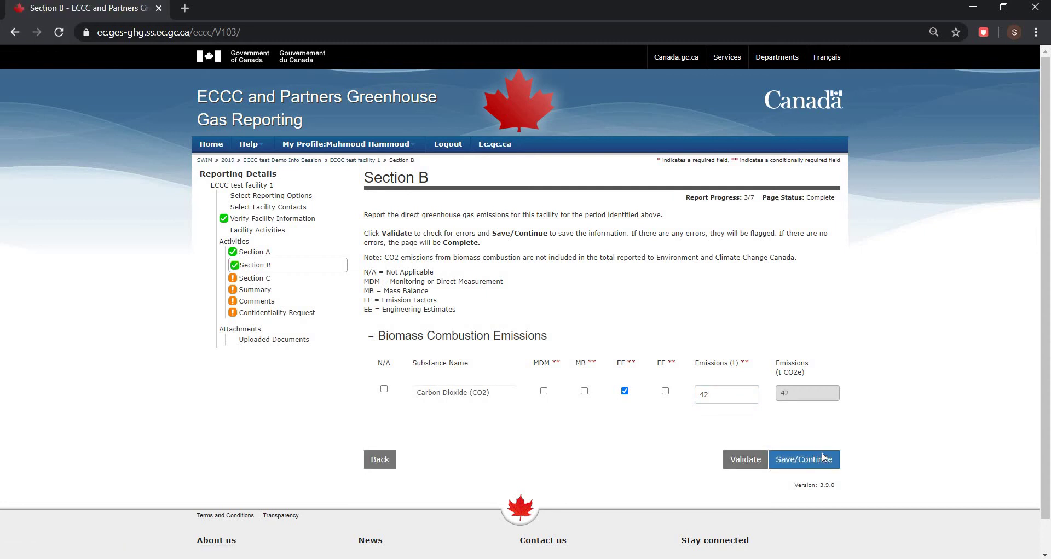
left_click(824, 457)
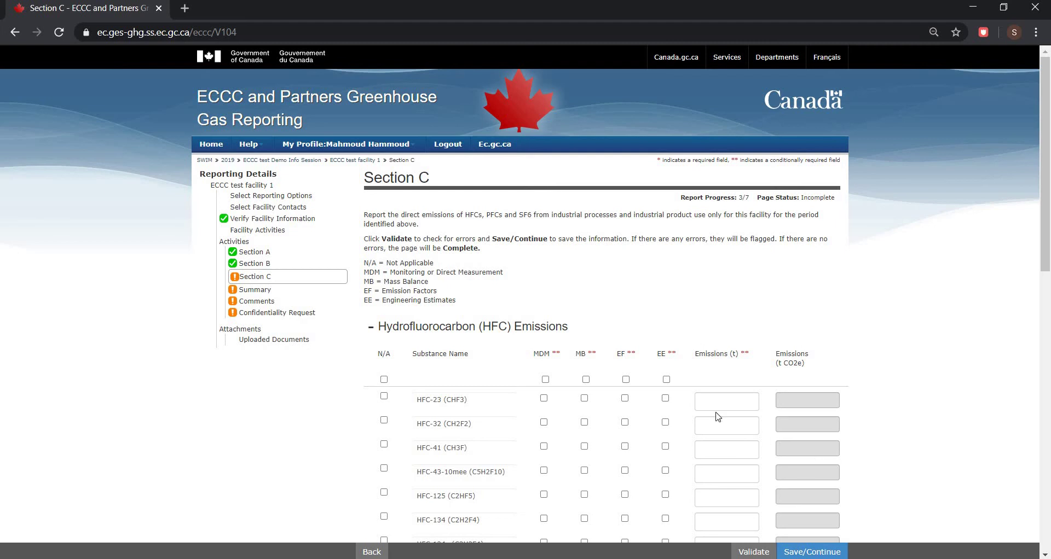
Step: Mark all hydrofluorocarbon (HFC) and perfluorocarbon (PFC) emissions in Section C as not applicable
left_click(384, 379)
scroll(361, 427, "down", 6)
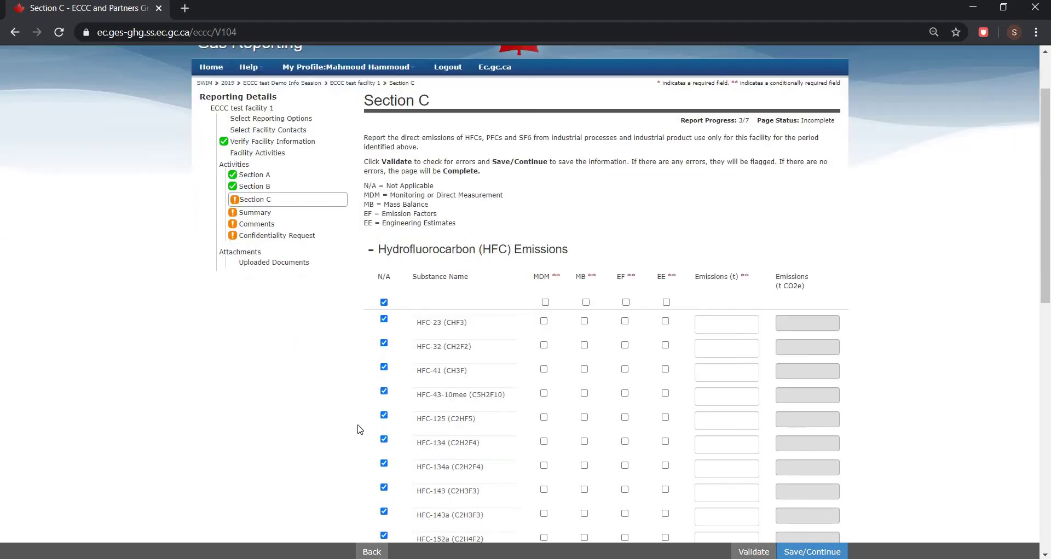
left_click(383, 463)
scroll(390, 419, "down", 1)
scroll(390, 419, "down", 6)
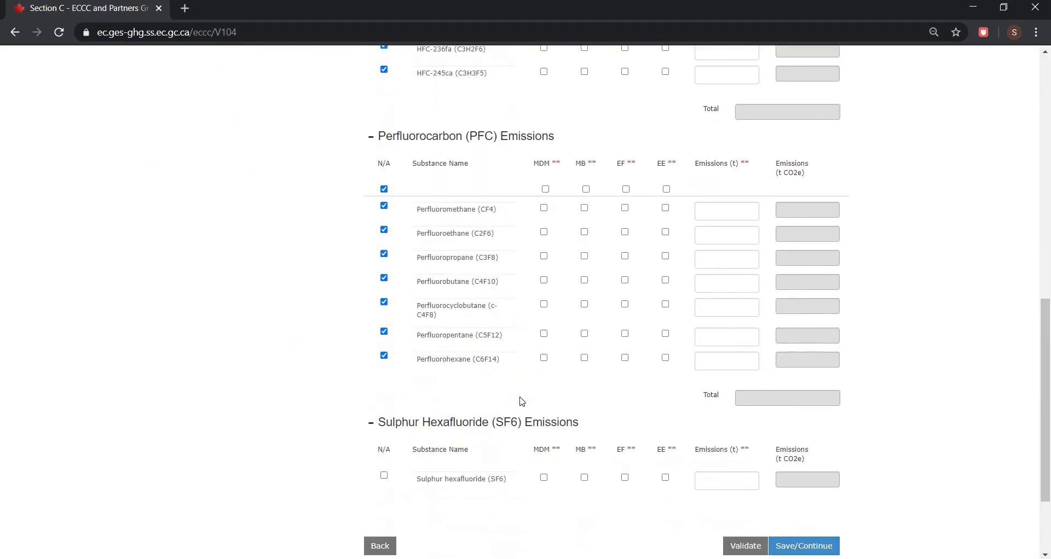
Step: Report 56 t of sulphur hexafluoride by mass balance (MB), and validate and save Section C
left_click(584, 409)
left_click(720, 409)
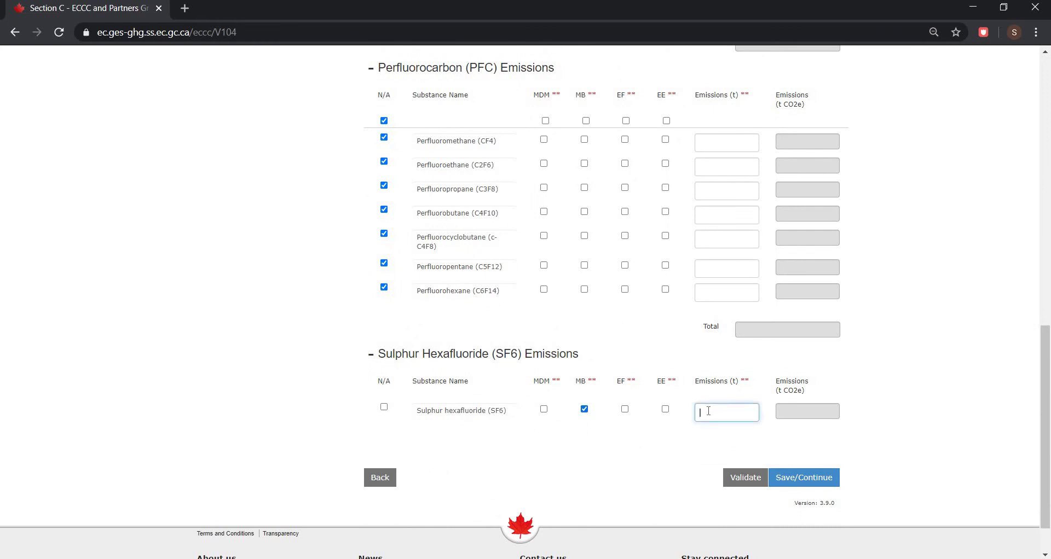
type("56")
left_click(748, 479)
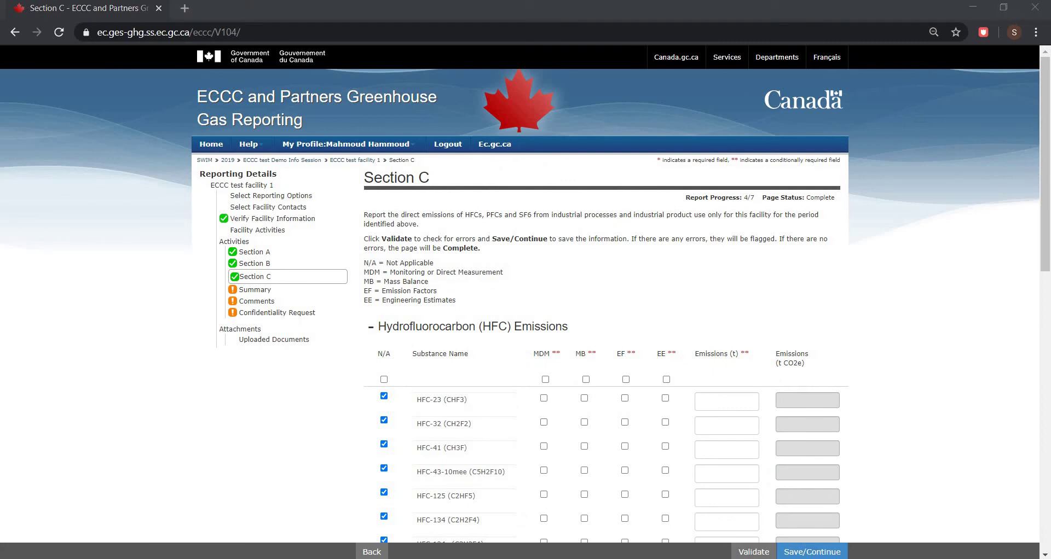
left_click(797, 553)
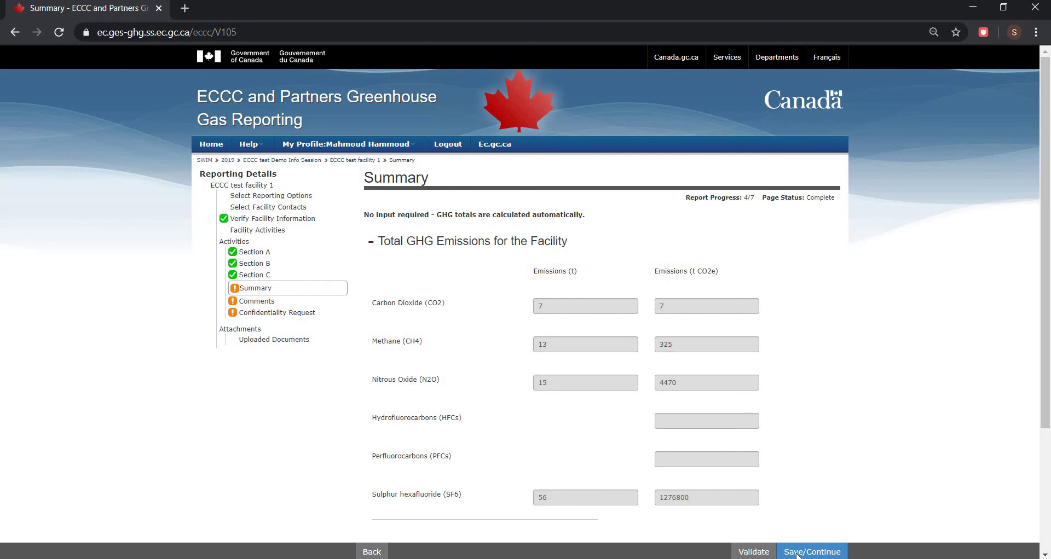
Step: Review the calculated total GHG emissions for the facility and save the summary to continue to the comments
scroll(793, 490, "down", 3)
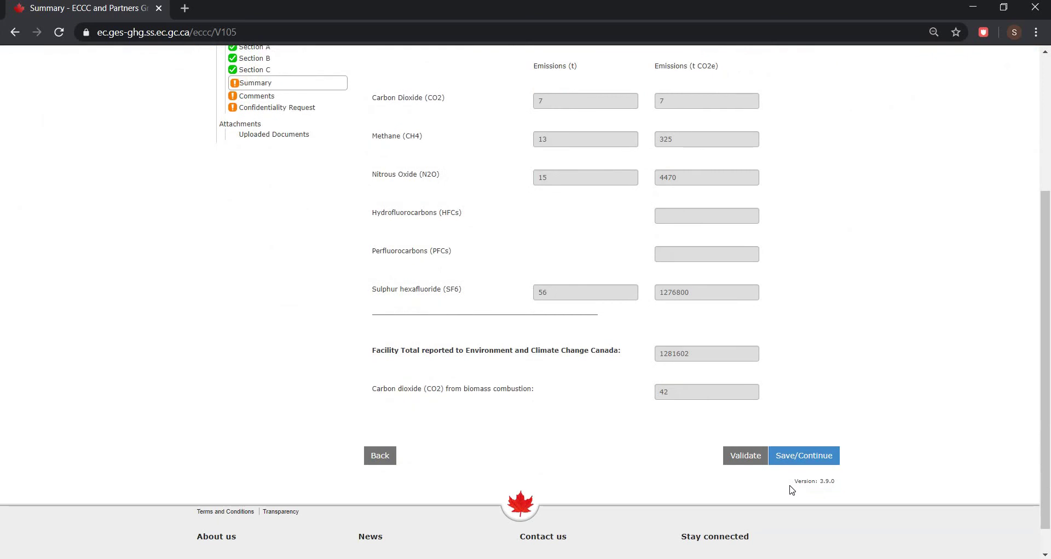
scroll(818, 439, "up", 1)
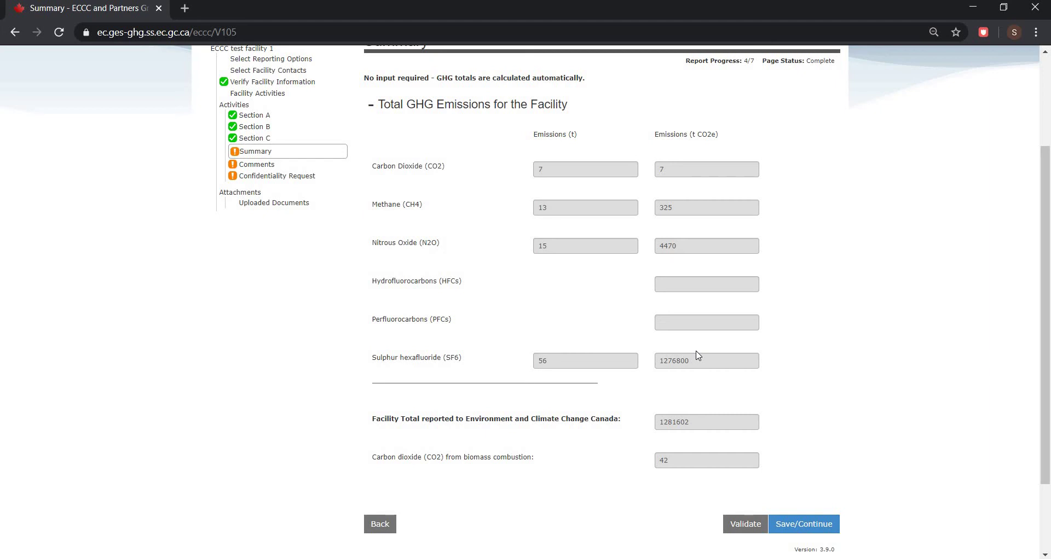
left_click(820, 527)
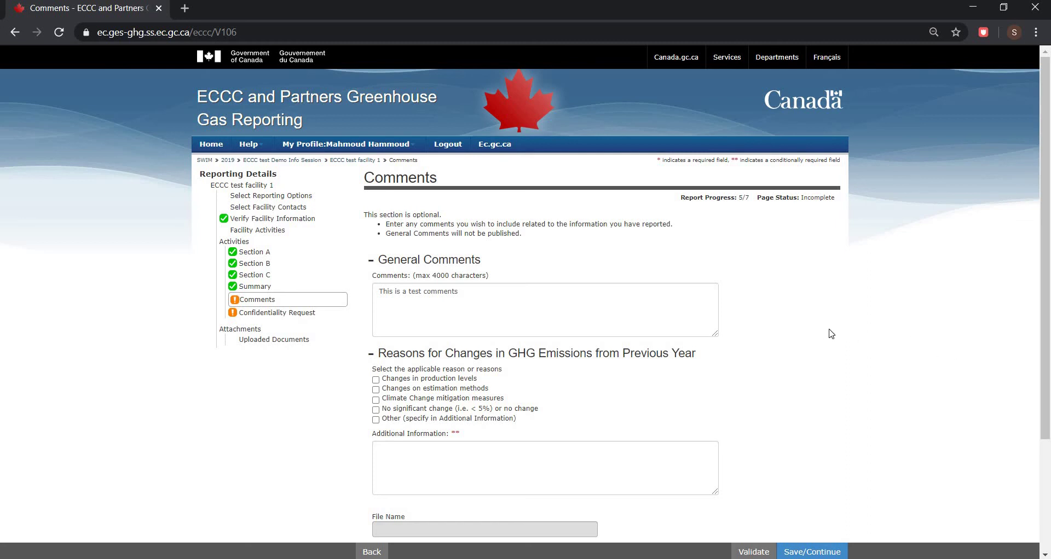
Step: Validate and save the comments, and save the confidentiality request with No as the answer under CEPA 1999
left_click(751, 553)
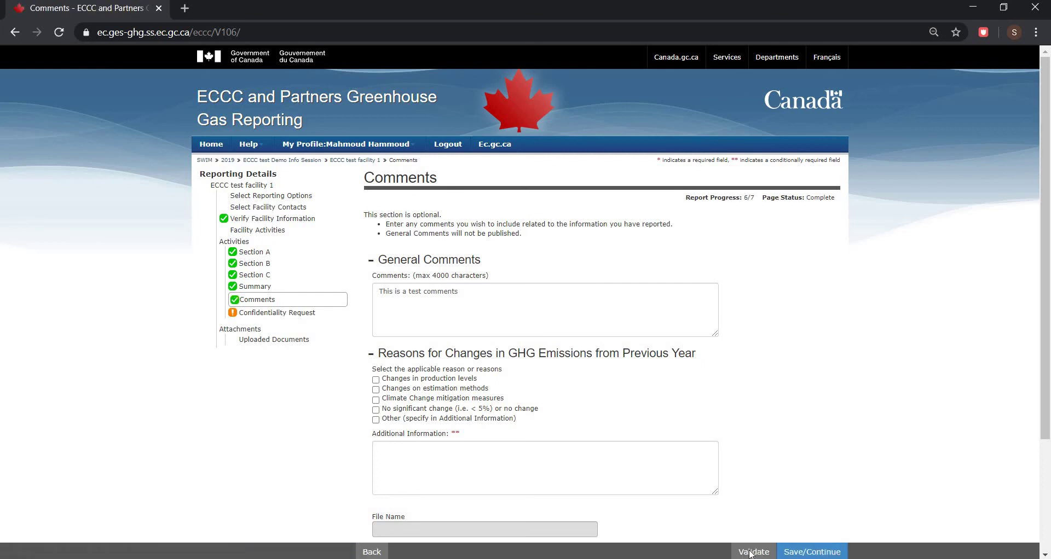
left_click(795, 553)
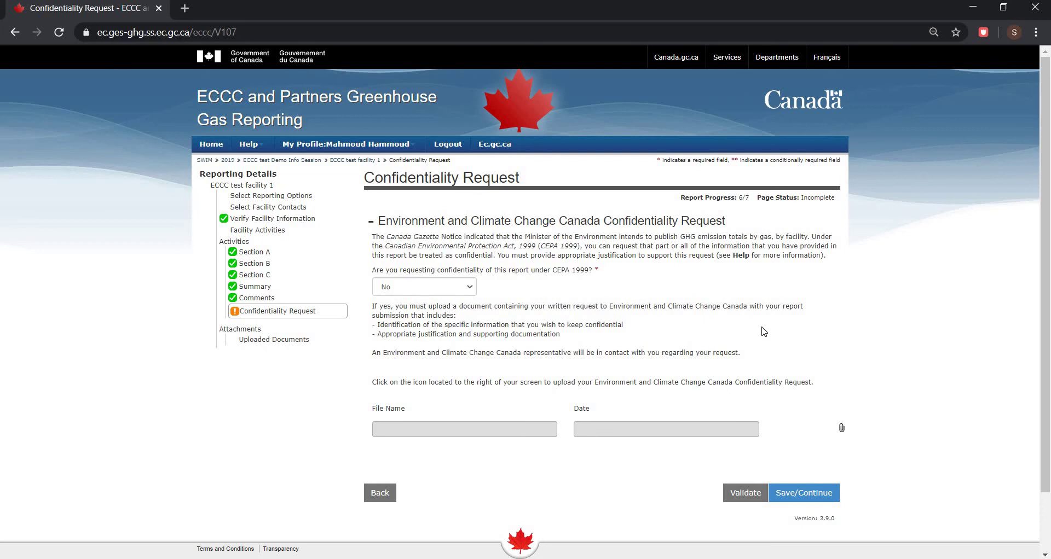
left_click(420, 283)
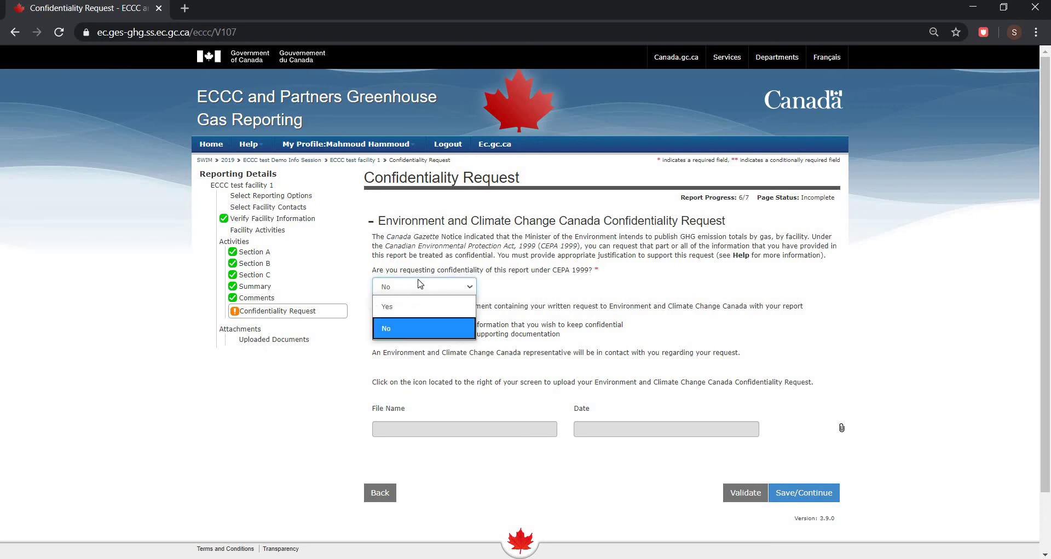
left_click(419, 283)
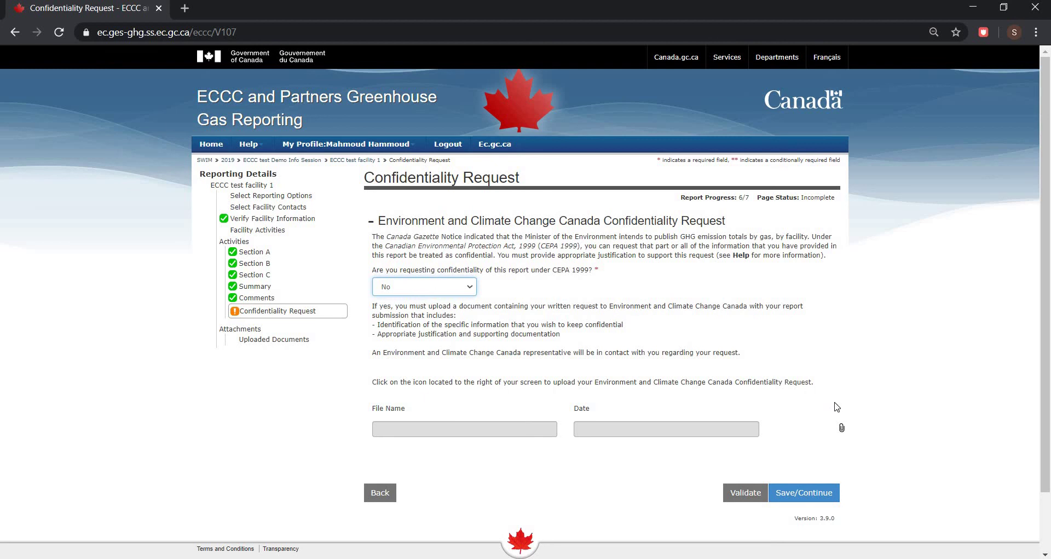
scroll(808, 431, "down", 2)
left_click(808, 425)
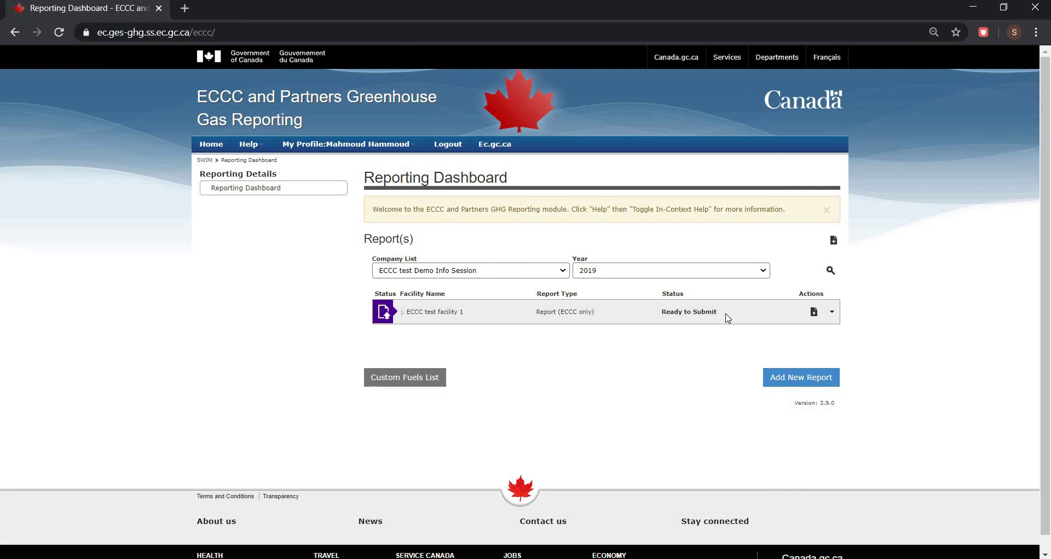
Step: Open the submission of the ECCC test facility 1 report and review its preview through to the Statement of Certification
left_click(831, 314)
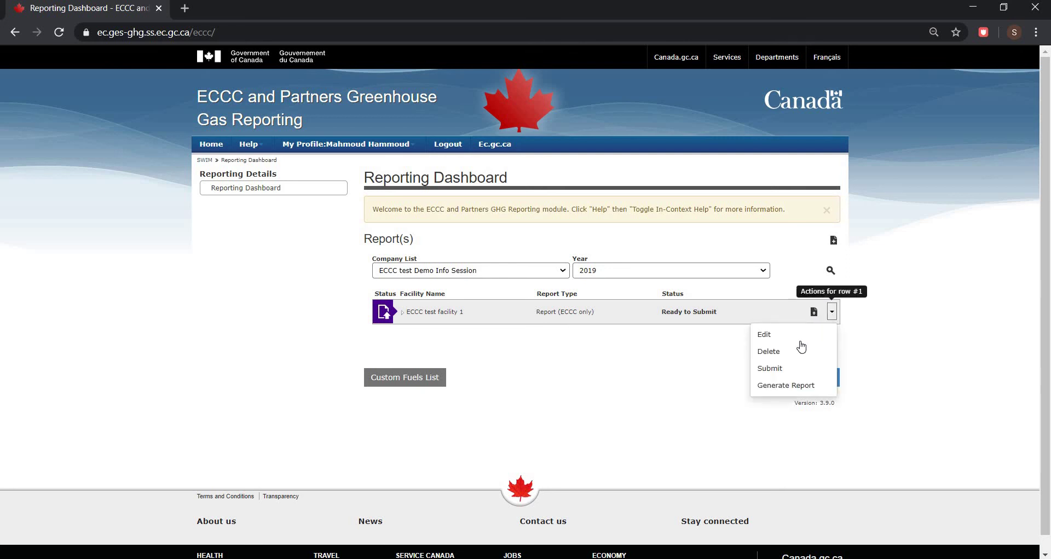
left_click(772, 369)
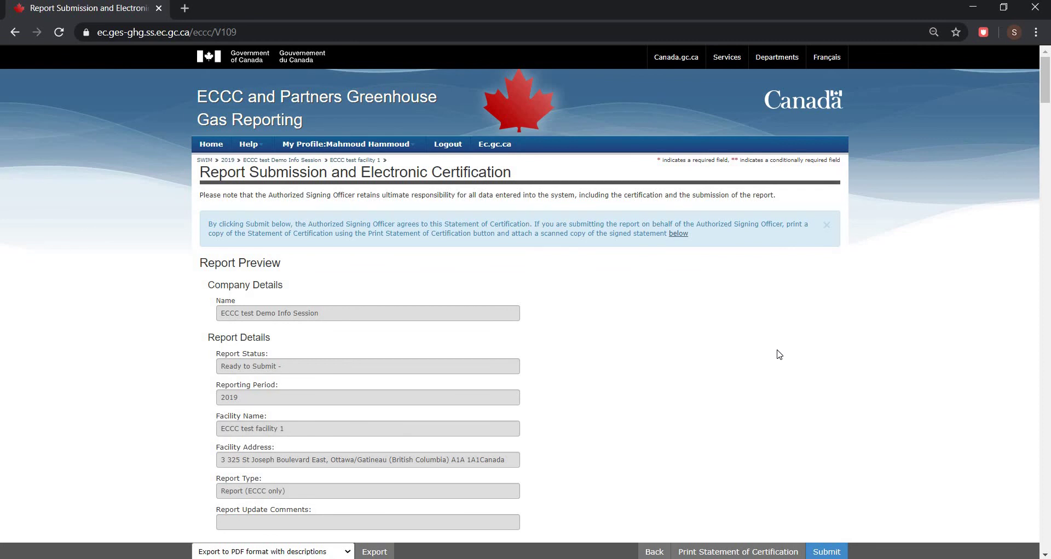
scroll(776, 354, "down", 13)
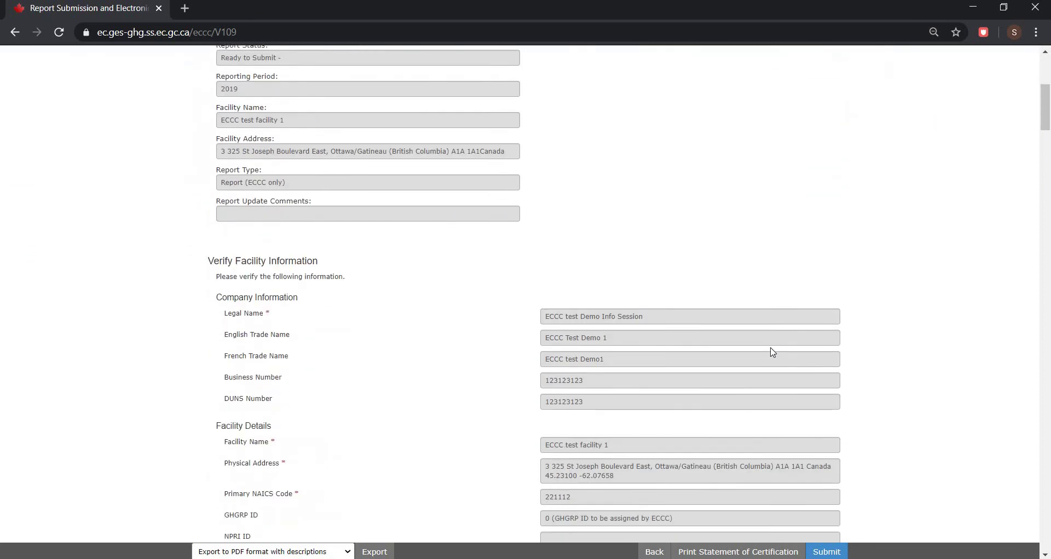
scroll(770, 352, "down", 15)
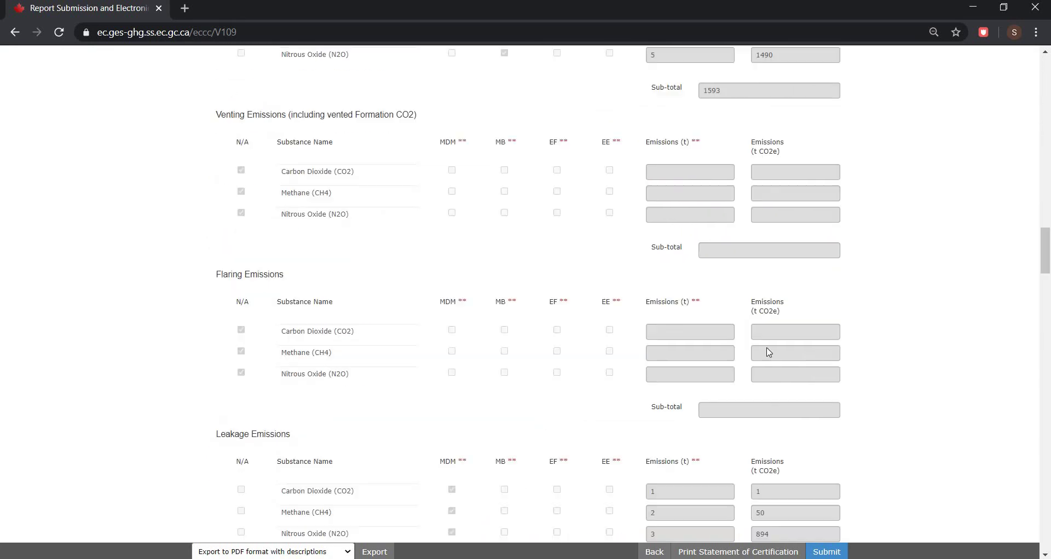
scroll(769, 352, "down", 8)
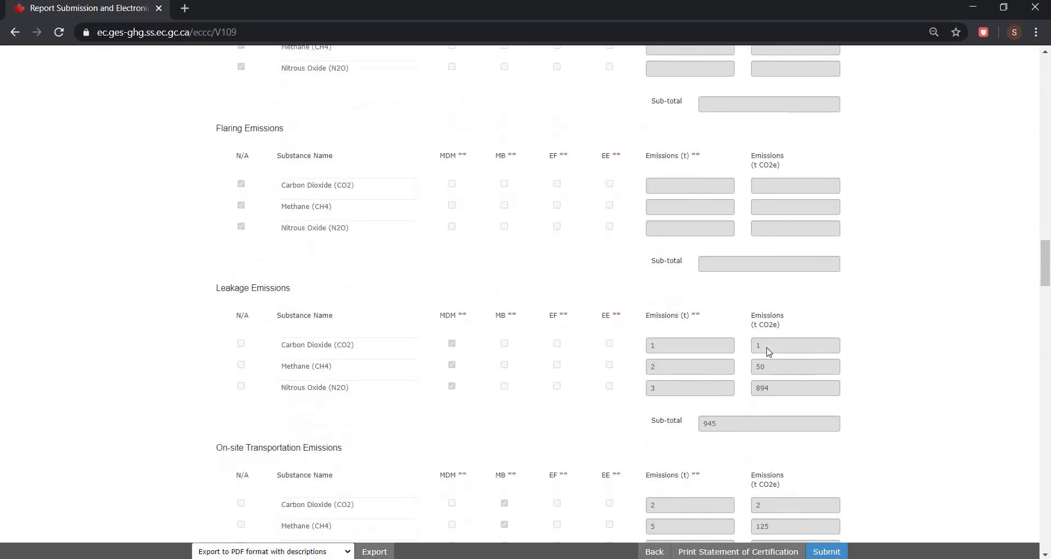
scroll(768, 349, "down", 6)
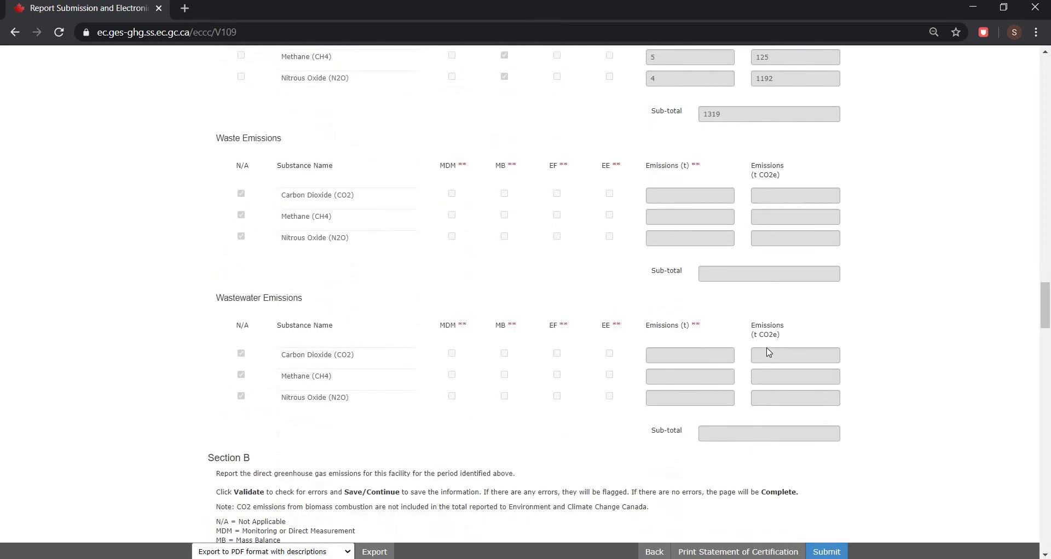
scroll(768, 352, "down", 9)
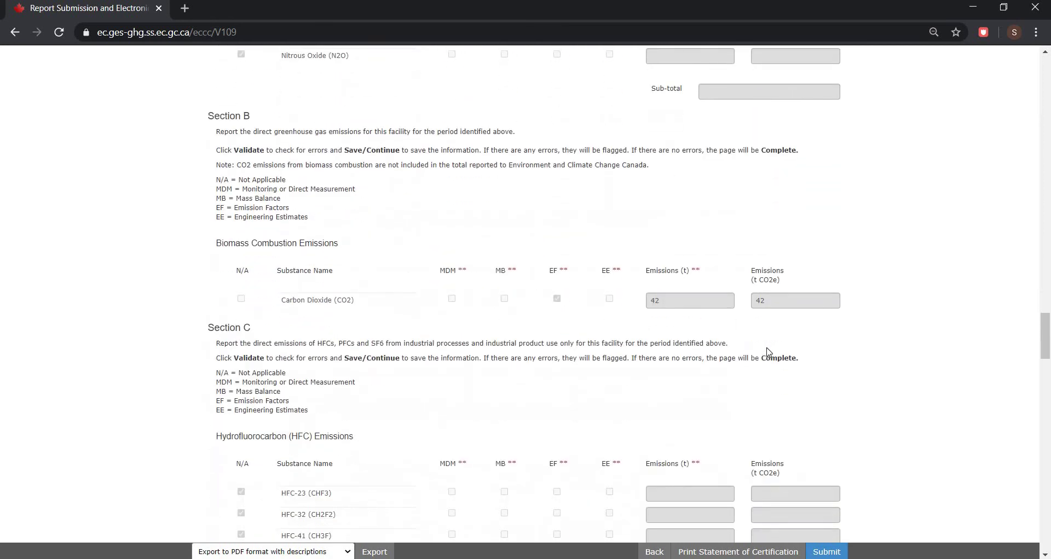
scroll(766, 352, "down", 10)
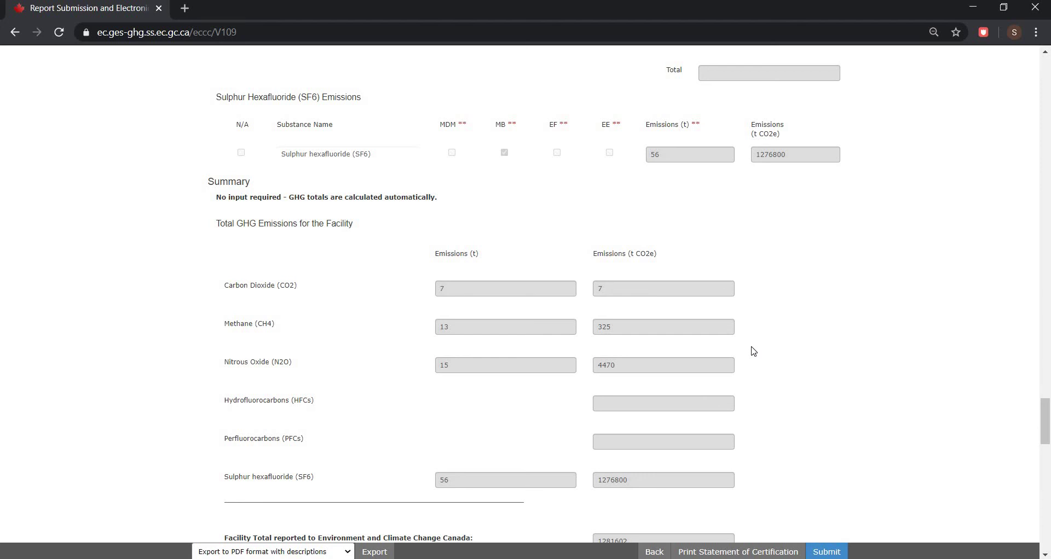
scroll(754, 351, "down", 8)
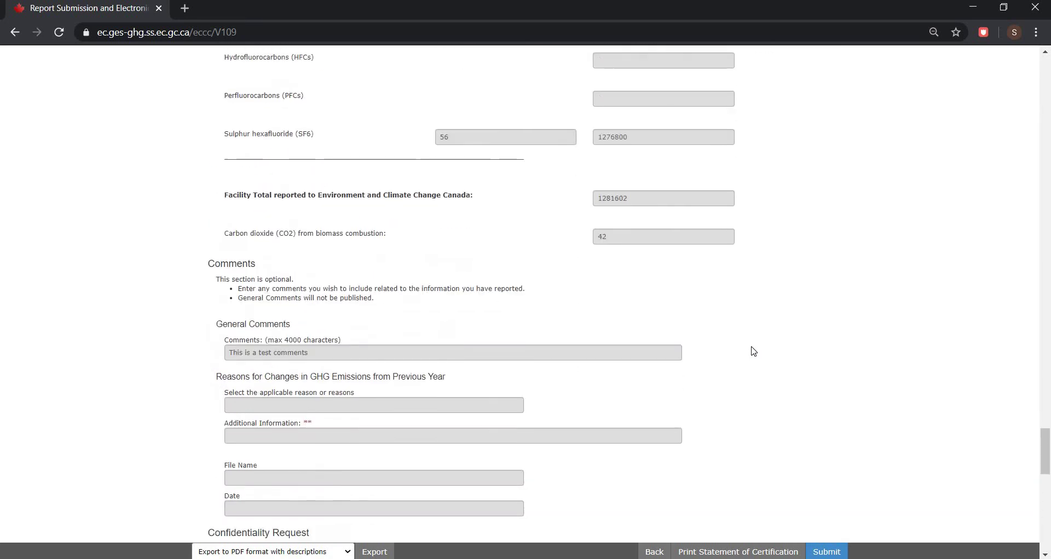
scroll(754, 351, "down", 7)
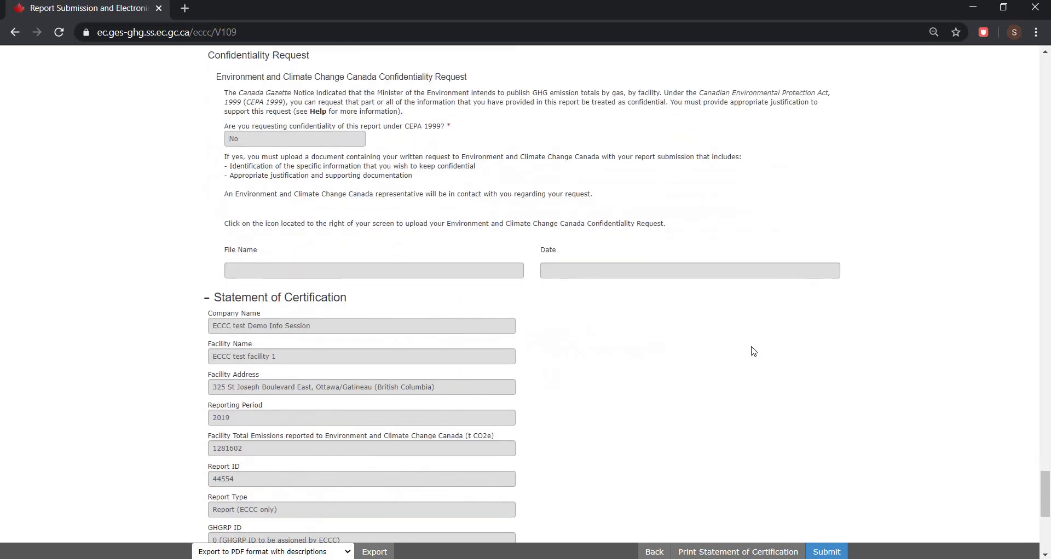
Step: Review the Statement of Certification and the Authorized Signing Officer section, and return to the dashboard without submitting
scroll(753, 351, "down", 3)
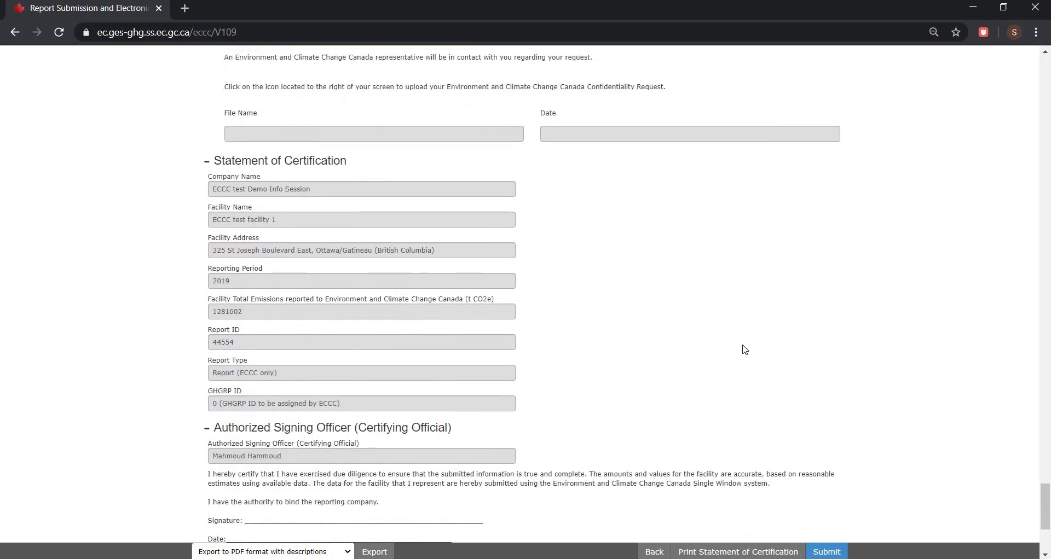
scroll(743, 347, "down", 1)
scroll(743, 347, "down", 3)
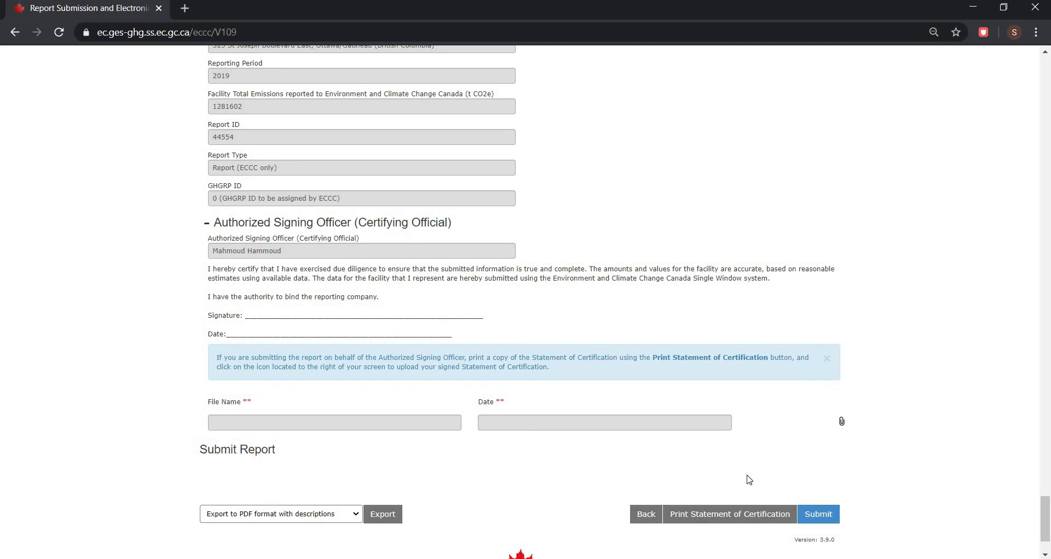
left_click(645, 523)
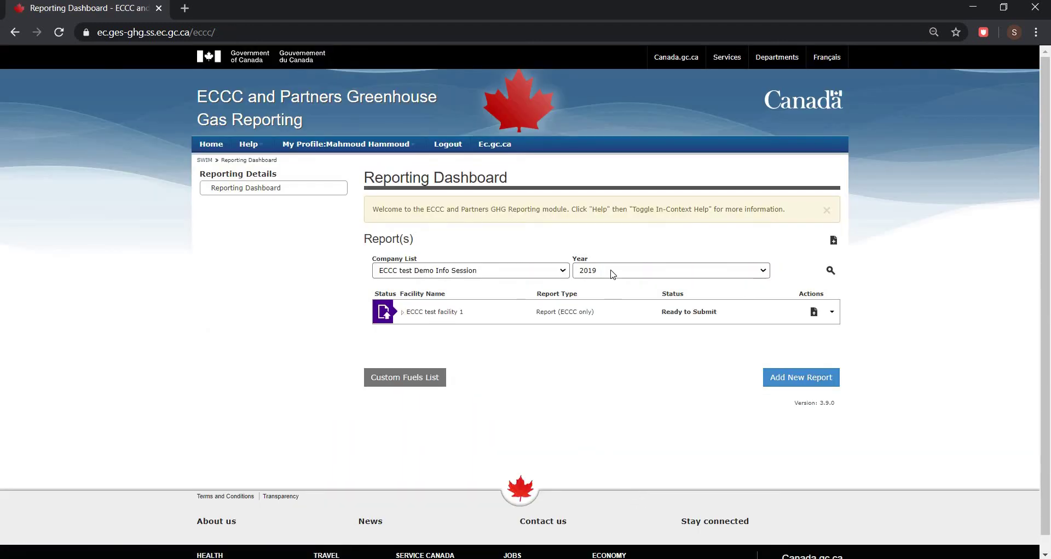
Step: List the 2018 reports of ECCC test Demo Info Session on the reporting dashboard
left_click(612, 274)
left_click(606, 311)
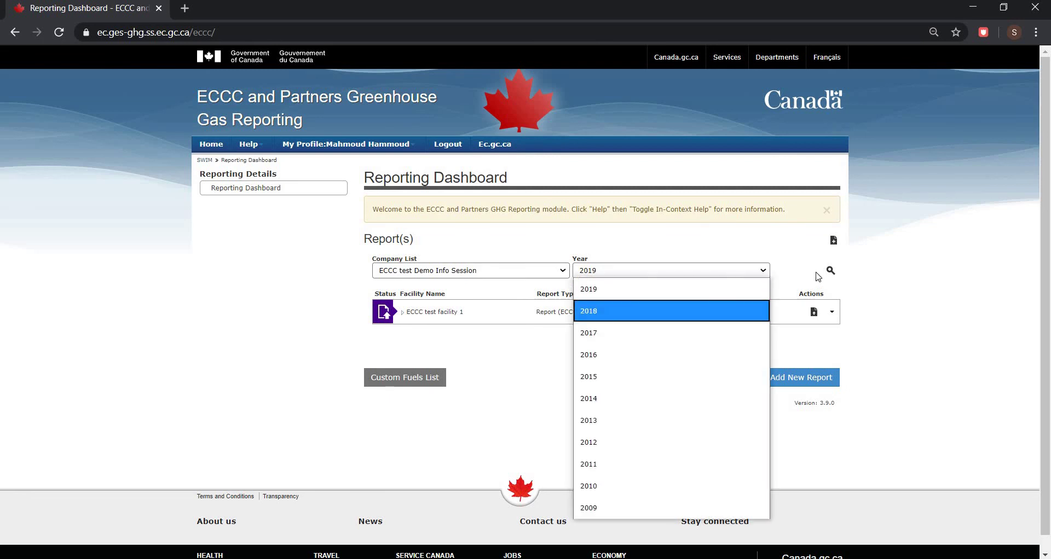
left_click(831, 272)
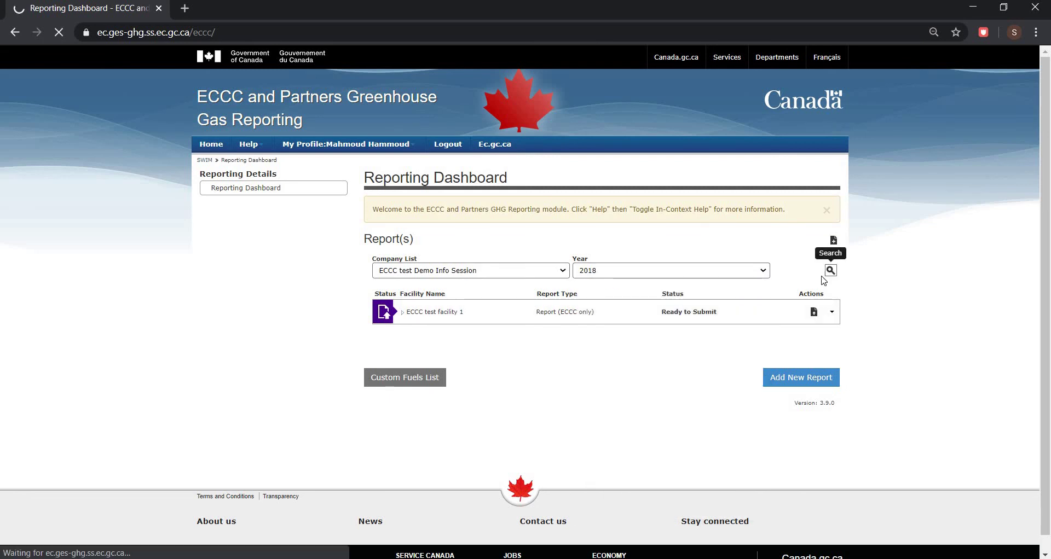
scroll(818, 279, "down", 3)
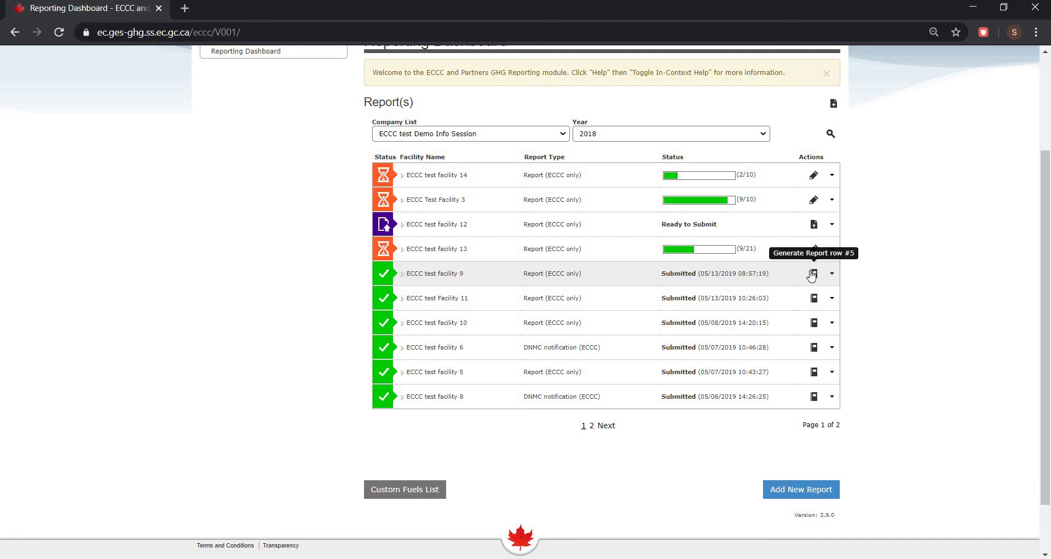
Step: Check which actions are available for the unfinished ECCC test facility 13 report and the submitted ECCC test facility 9 report
left_click(832, 250)
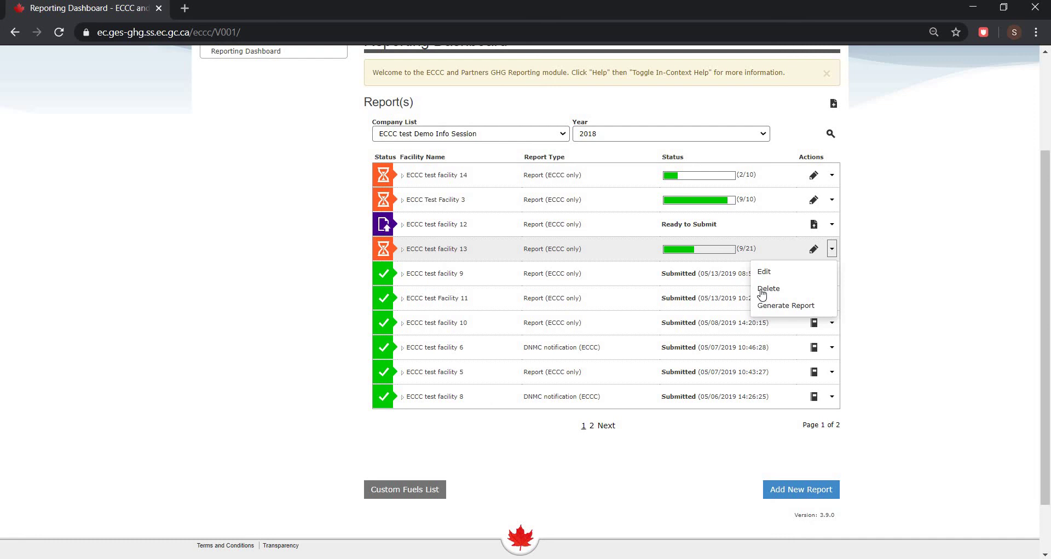
left_click(896, 268)
left_click(831, 275)
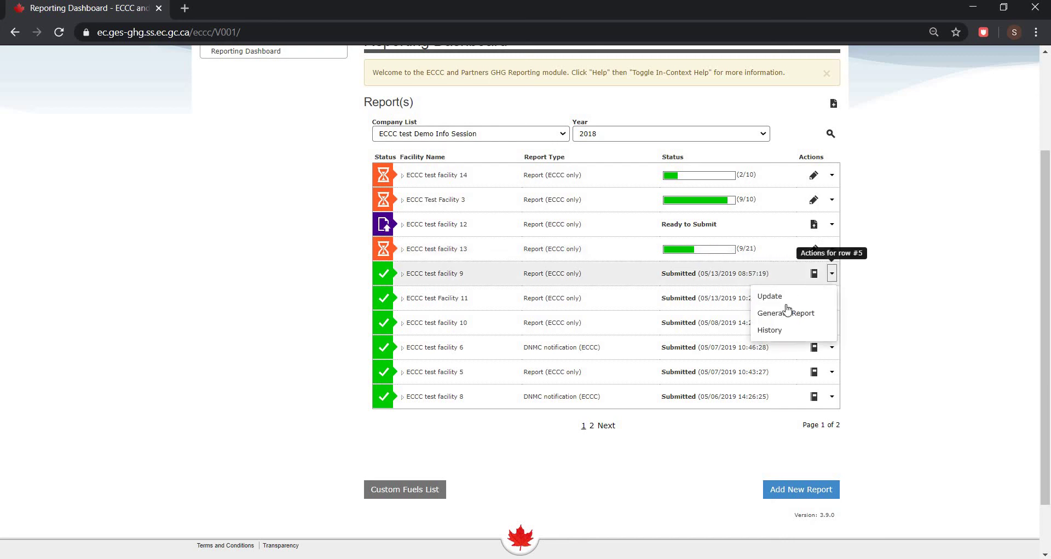
left_click(907, 298)
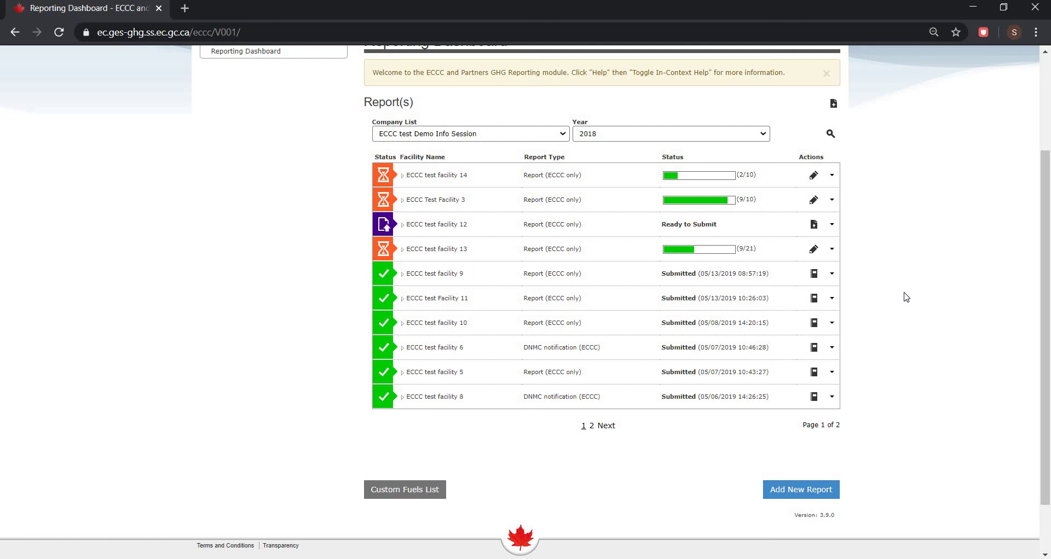
left_click(832, 274)
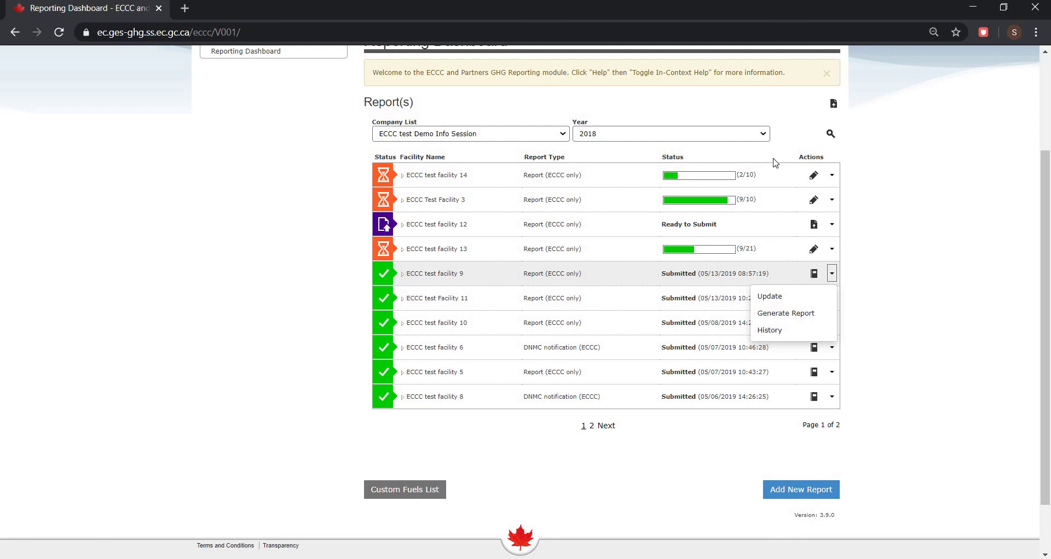
Step: List the 2019 reports again and add a new report for ECCC Test Facility 2
left_click(688, 136)
left_click(693, 152)
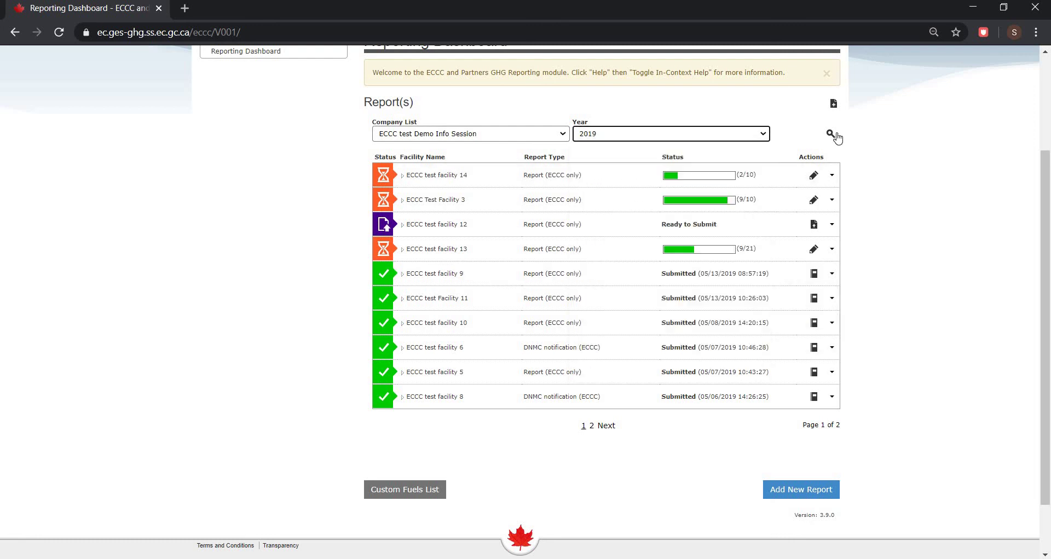
left_click(831, 134)
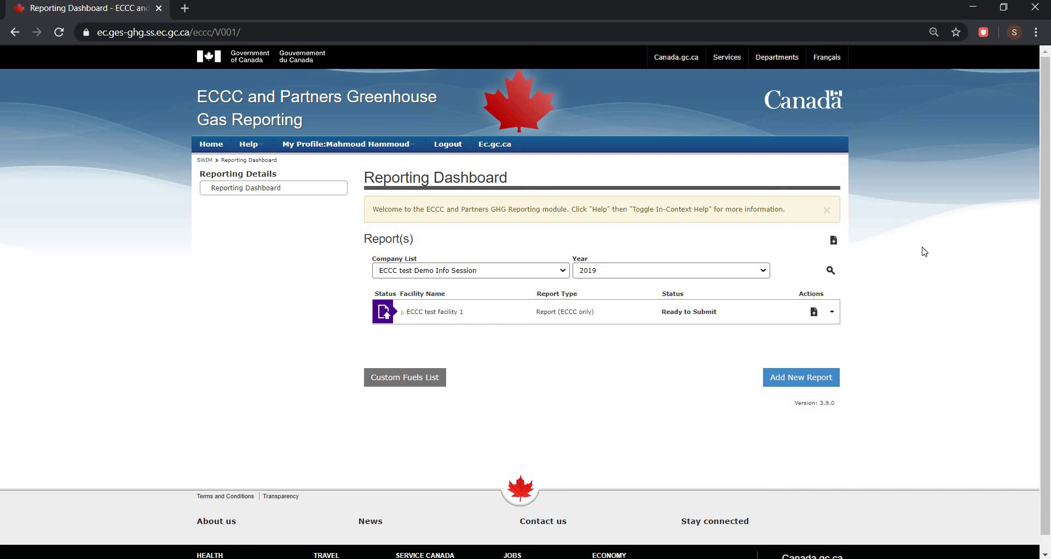
left_click(817, 378)
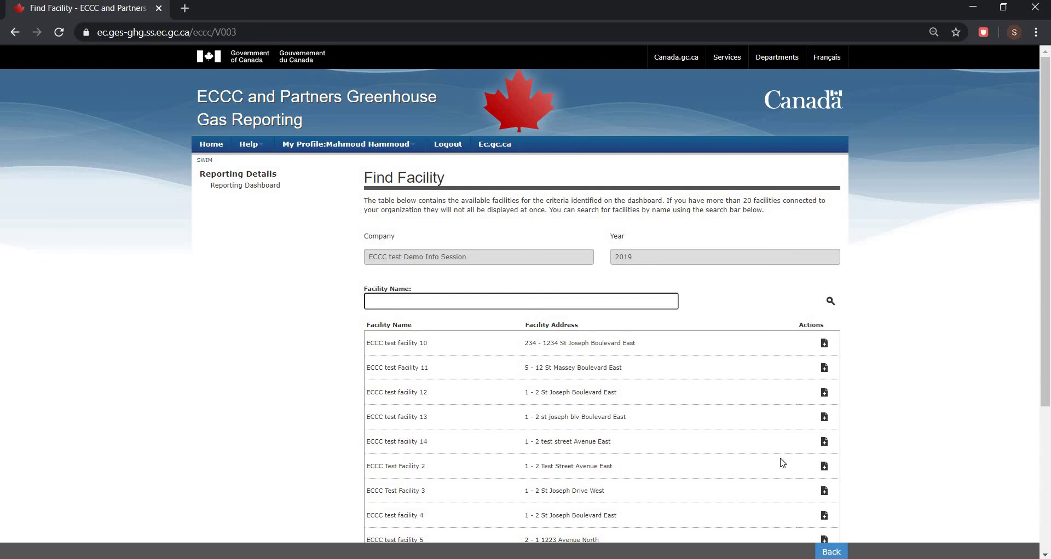
left_click(827, 466)
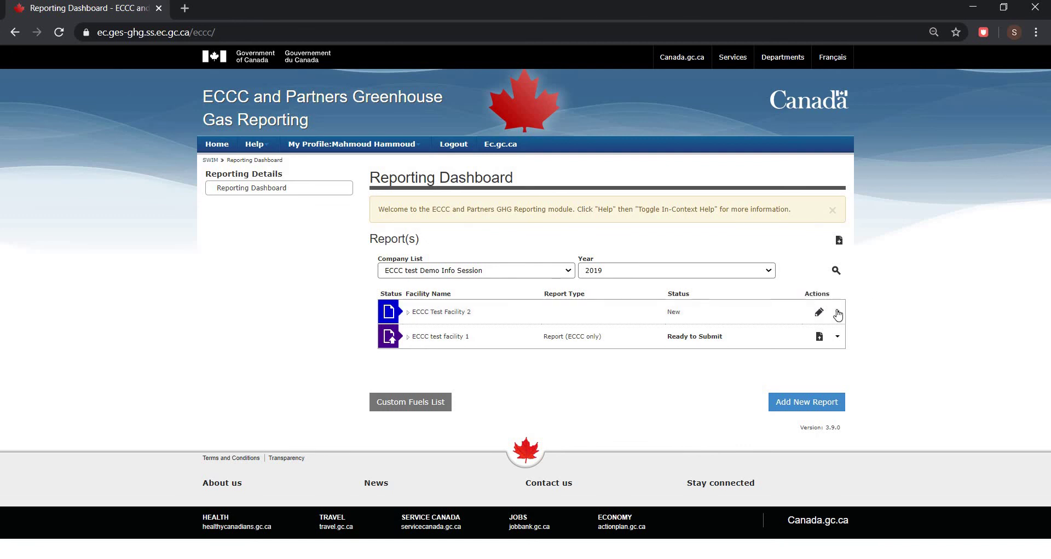
Step: Open the new ECCC Test Facility 2 report for editing and save its report type as DNMC notification (ECCC)
left_click(838, 312)
left_click(805, 338)
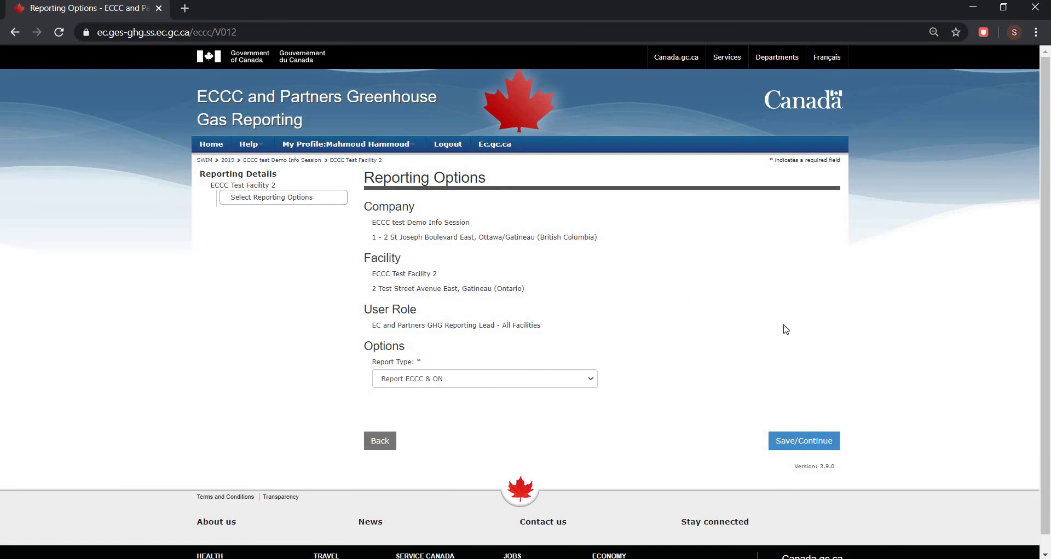
left_click(477, 386)
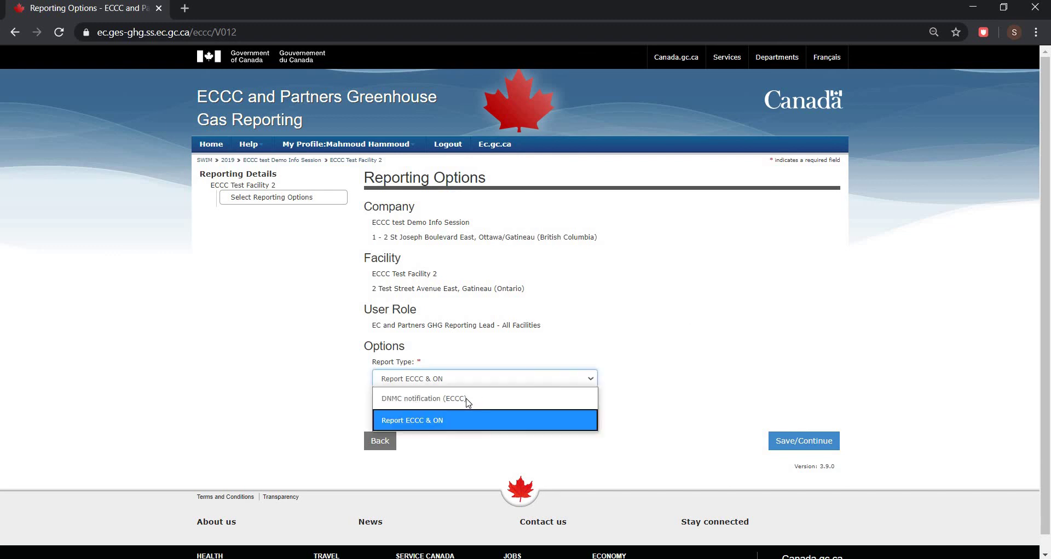
left_click(465, 399)
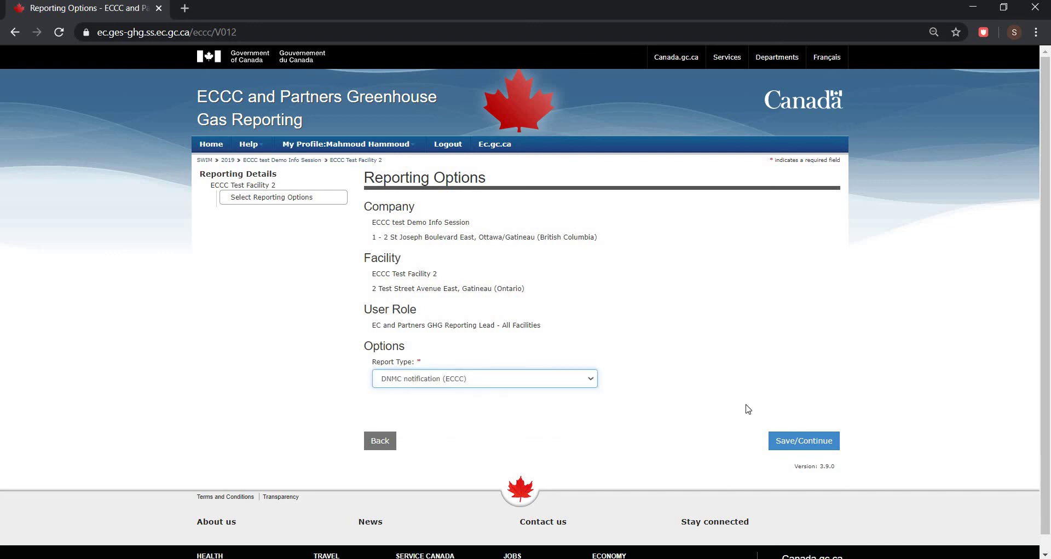
left_click(804, 443)
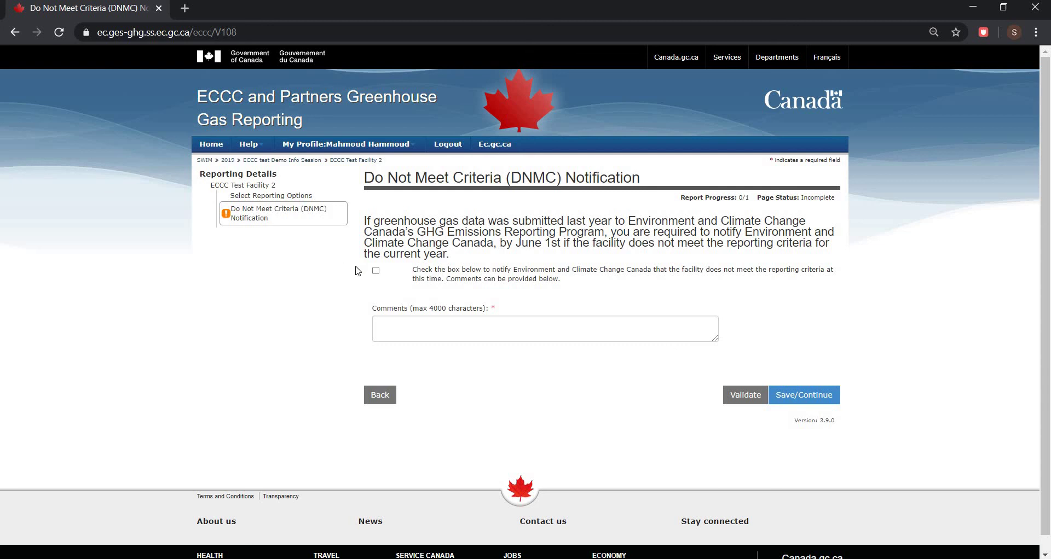
Step: Declare that the facility does not meet the reporting criteria, with the comment "Shut down for 6 months", and save the notification
left_click(376, 271)
left_click(427, 319)
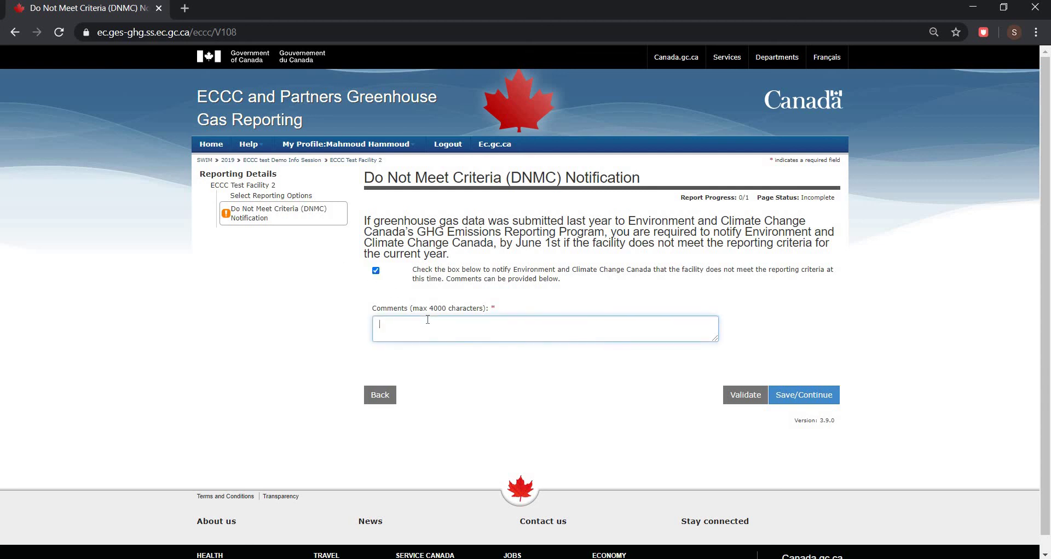
type("Shut down for 6 months")
left_click(815, 392)
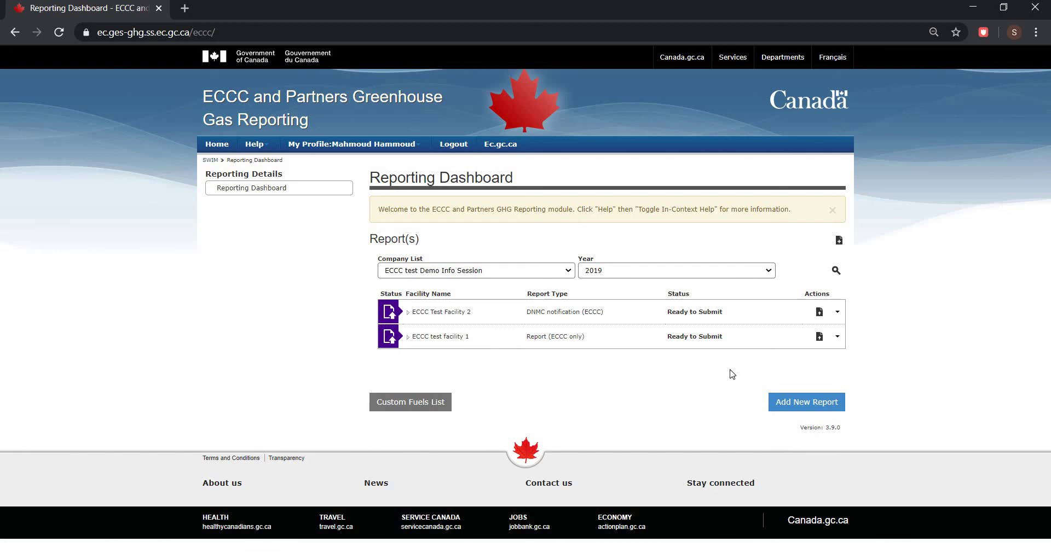
Step: Open the submission of the ECCC Test Facility 2 DNMC notification
left_click(837, 312)
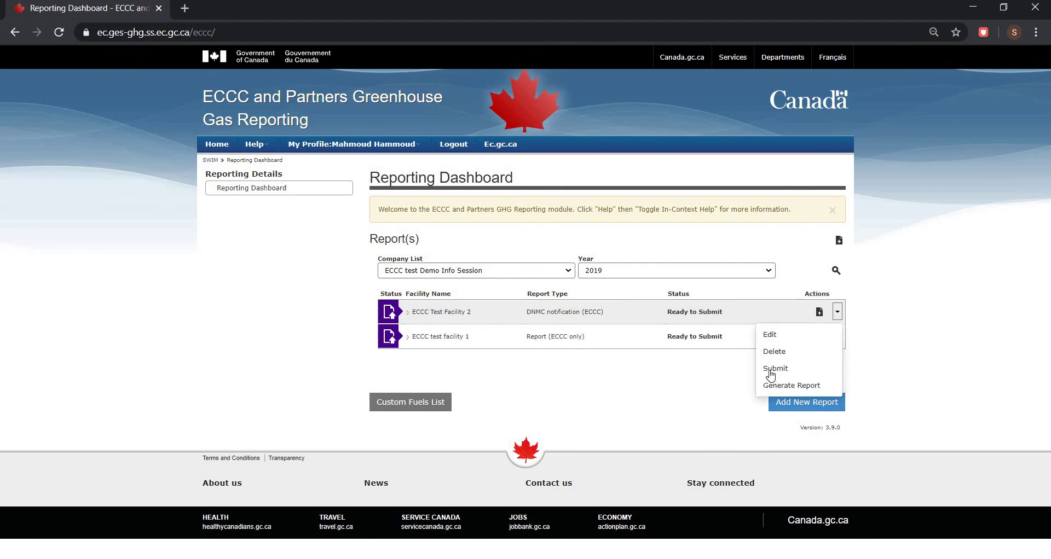
left_click(775, 370)
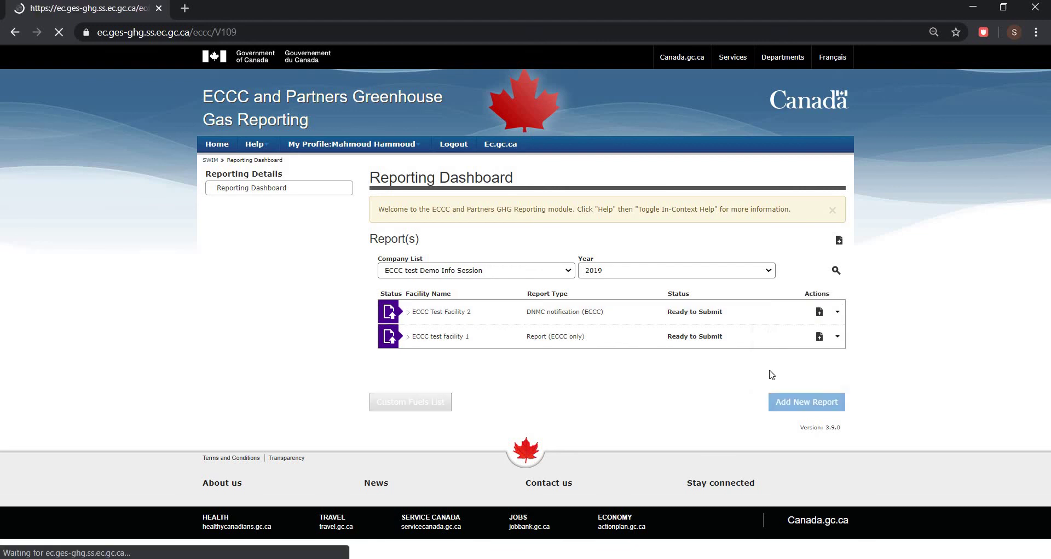